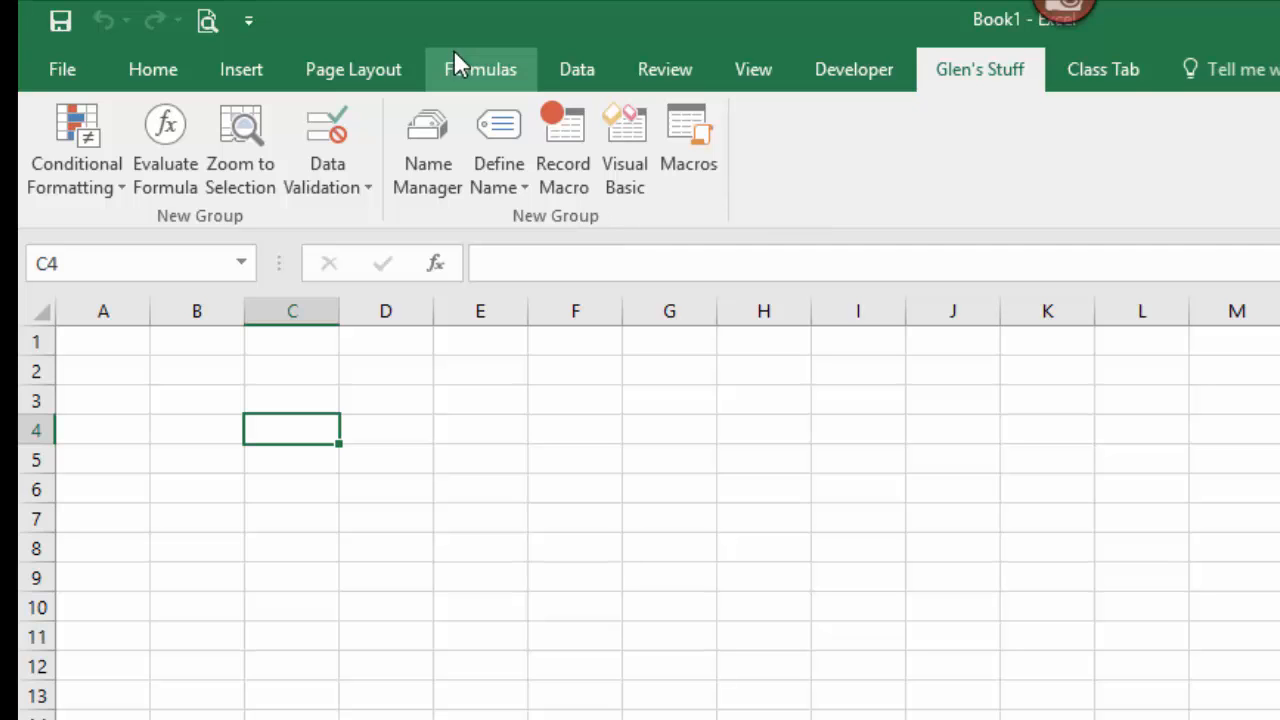
left_click(245, 72)
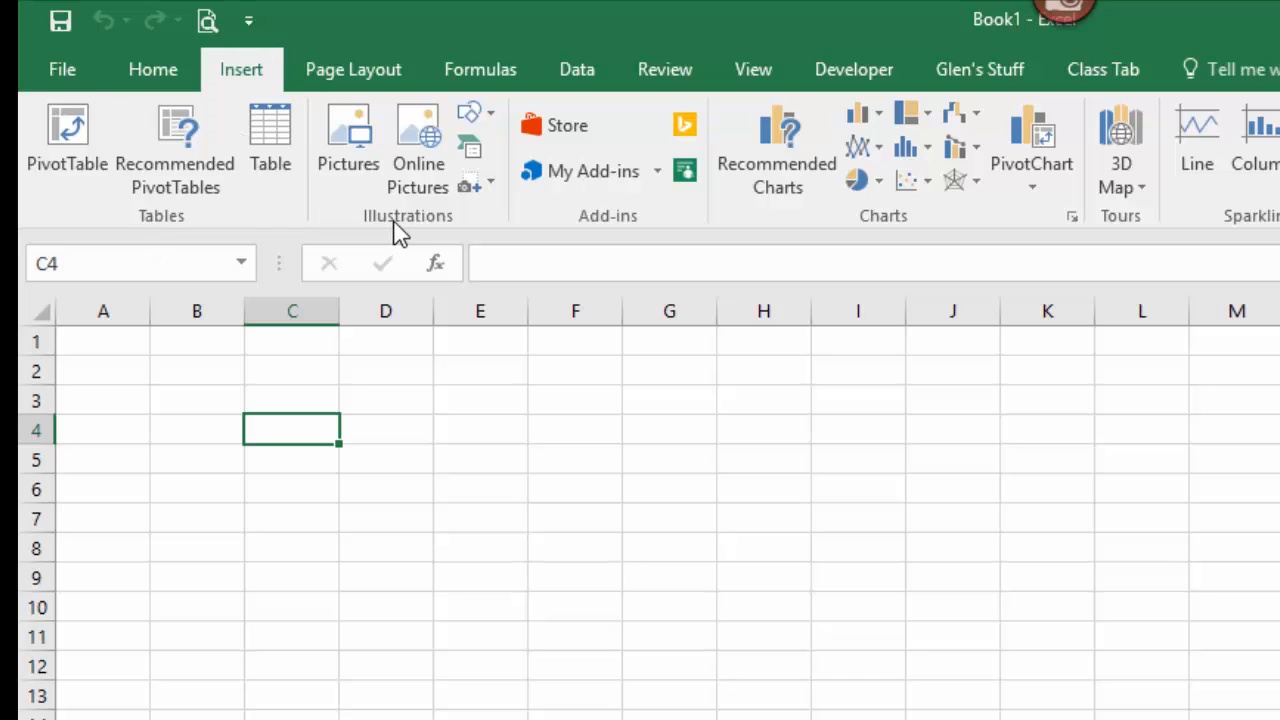
left_click(997, 66)
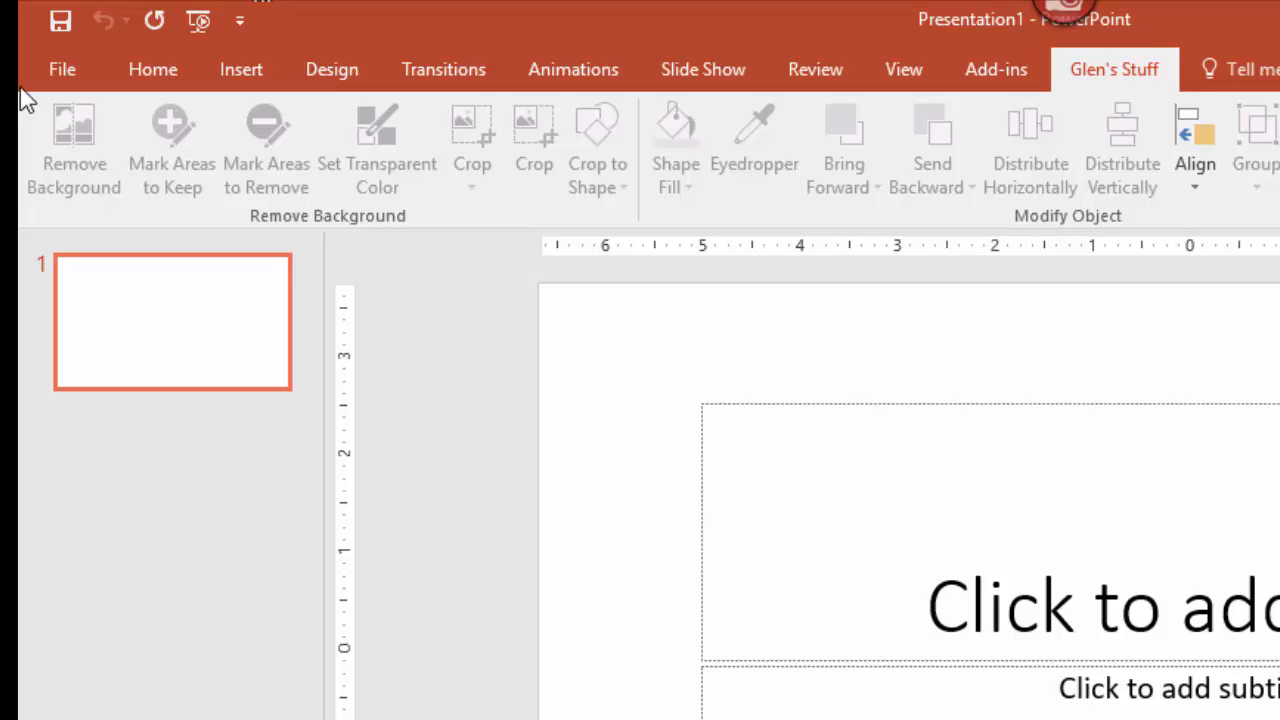
- Open the program options at the Customize Ribbon page and show the available command sources
left_click(66, 72)
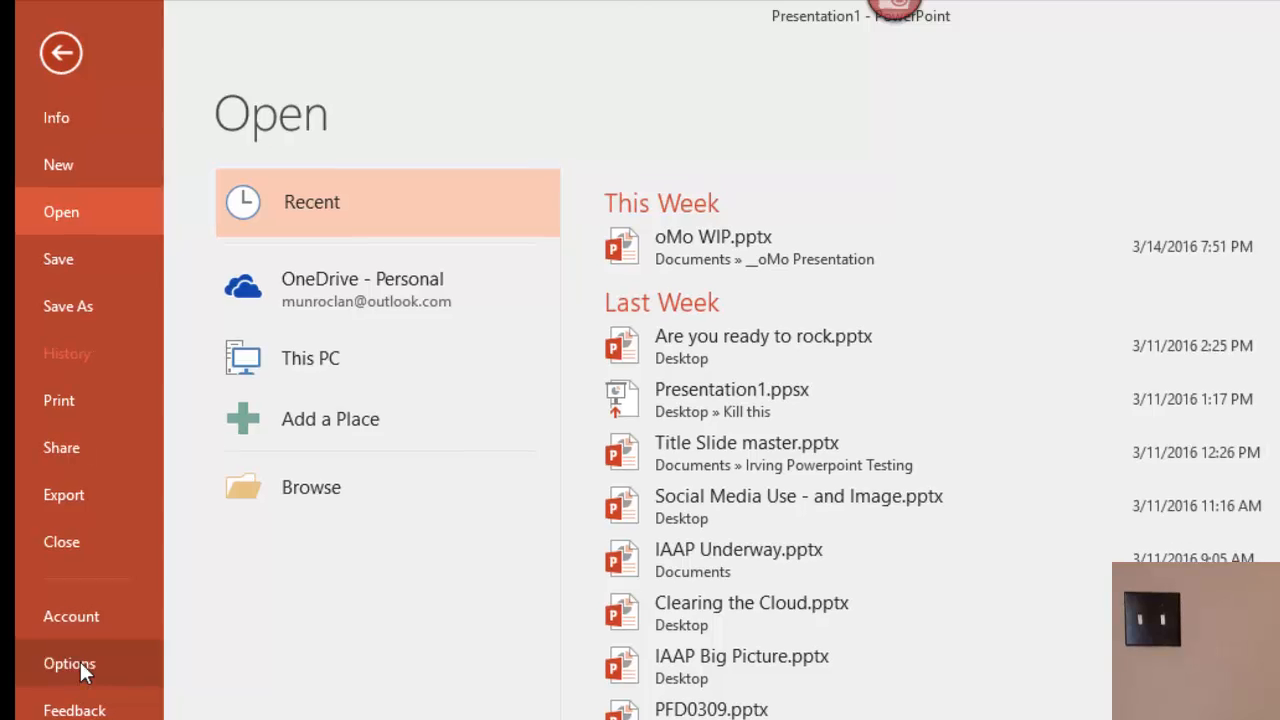
left_click(79, 663)
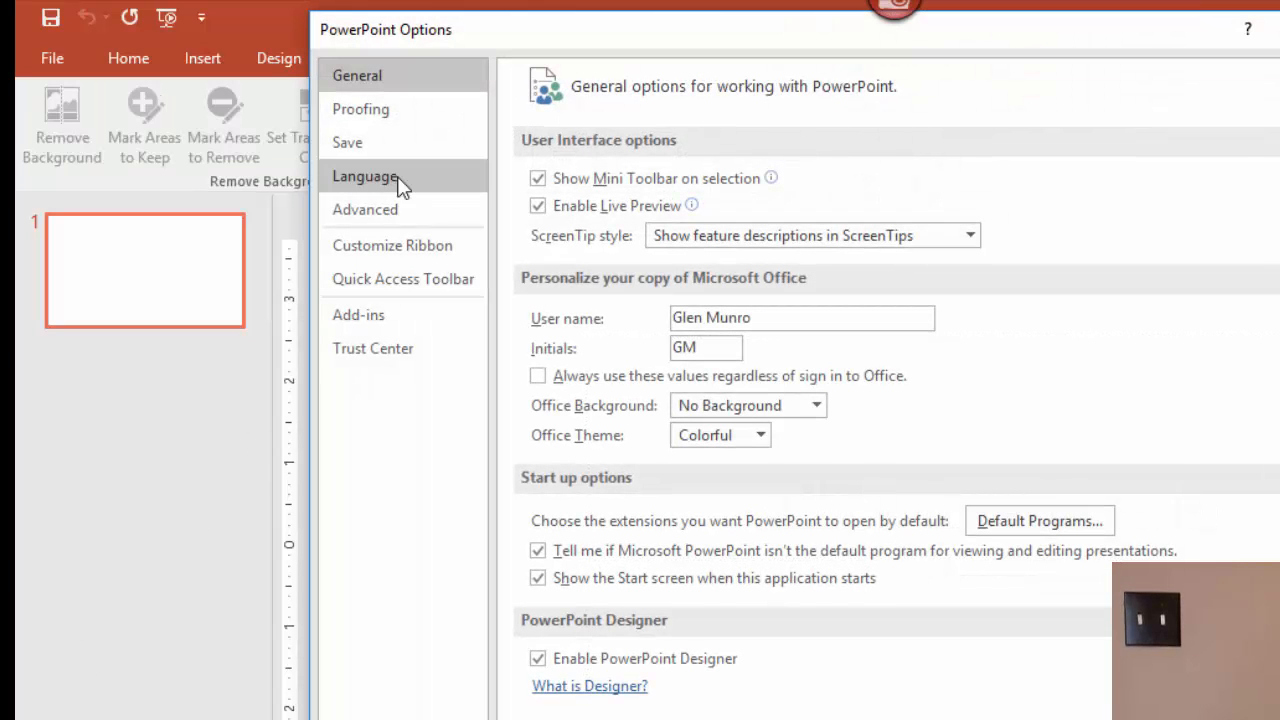
left_click(362, 250)
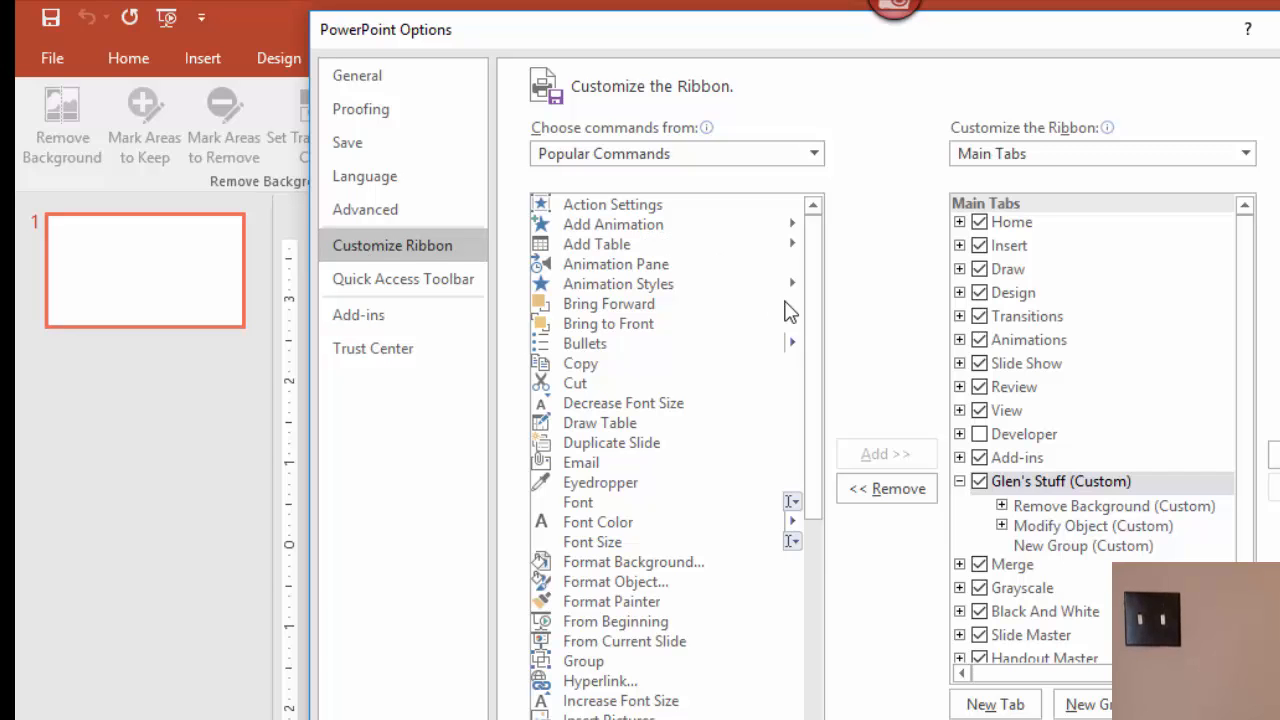
left_click(815, 155)
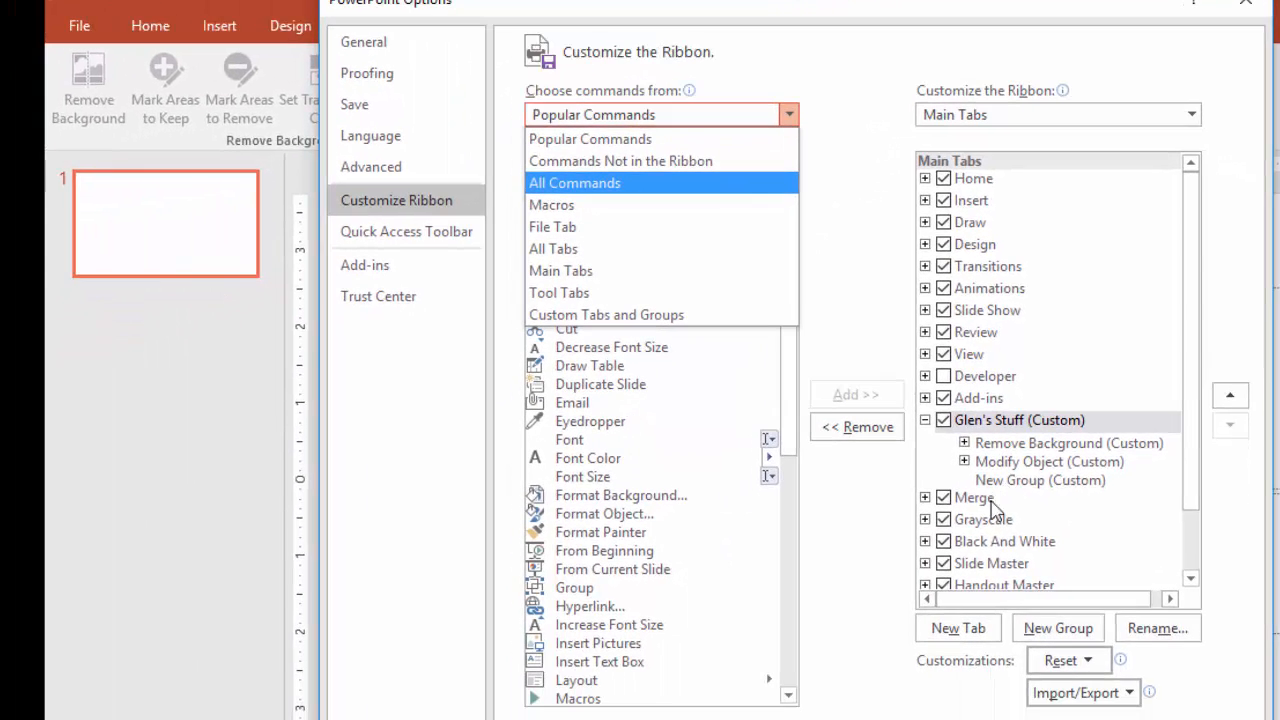
- Create a new custom ribbon tab and rename it "How to for Video"
left_click(963, 636)
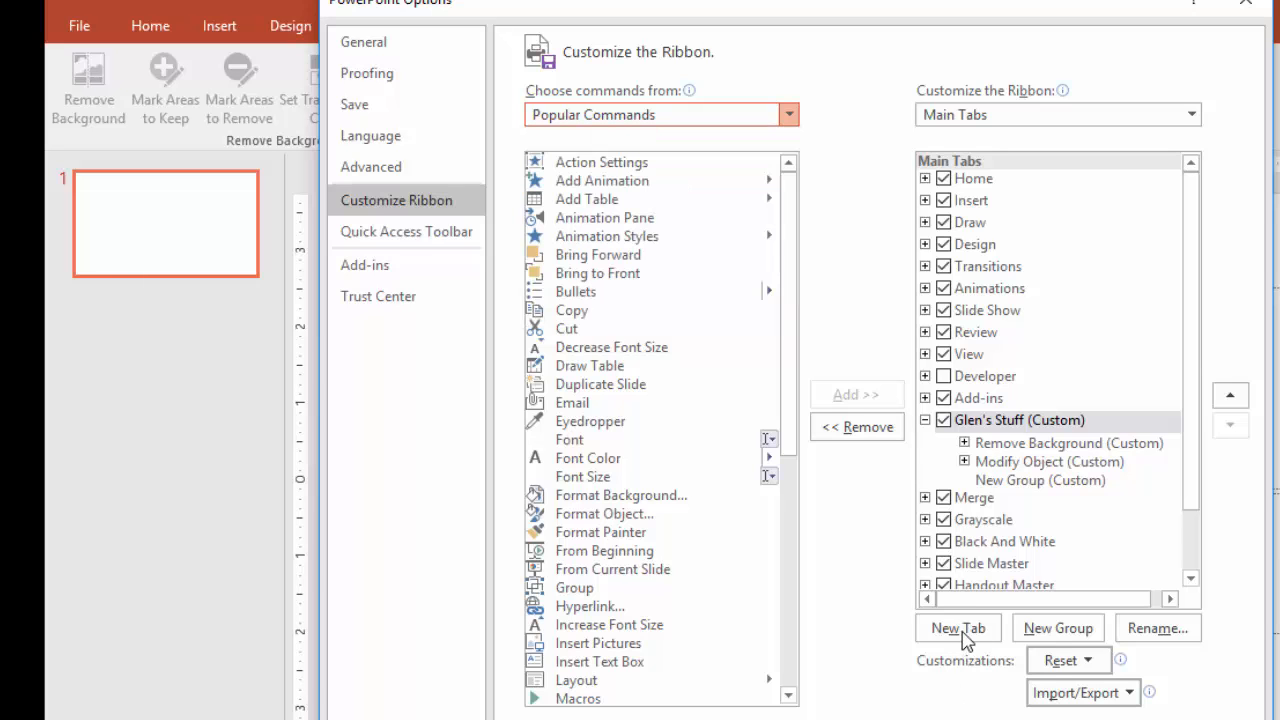
left_click(963, 636)
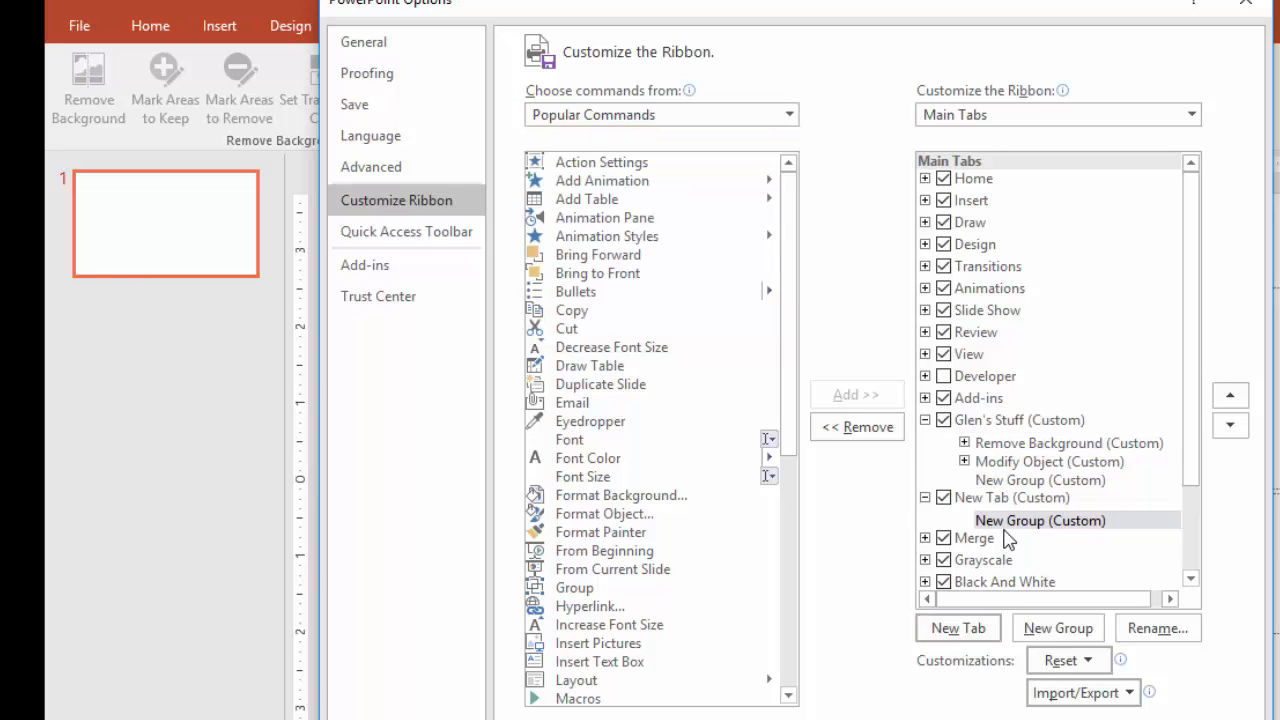
left_click(978, 500)
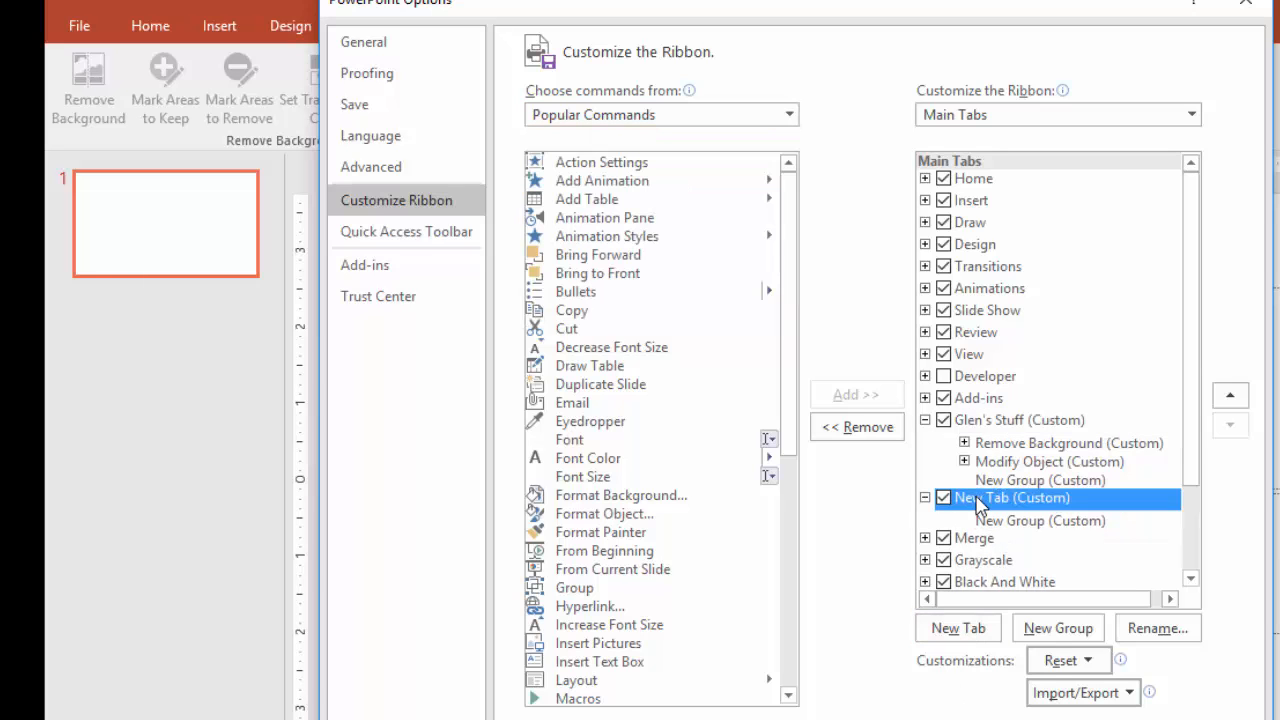
left_click(1155, 630)
type("How to for Video")
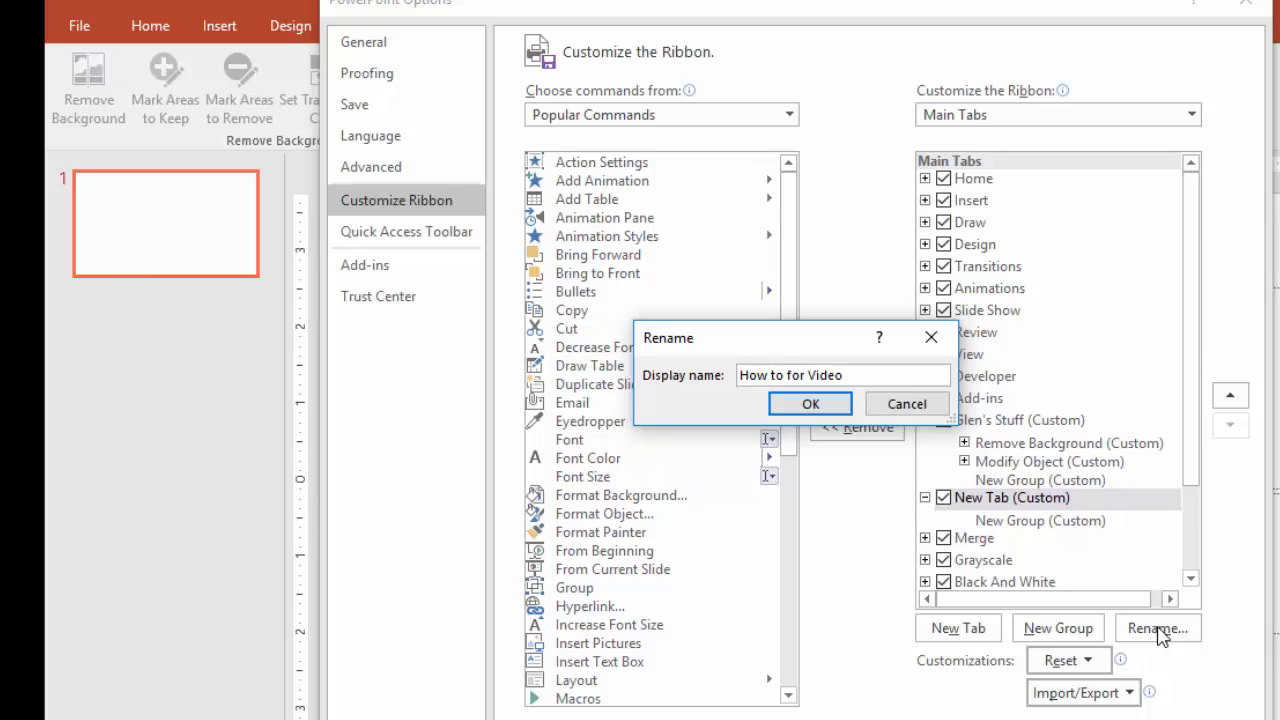
left_click(814, 405)
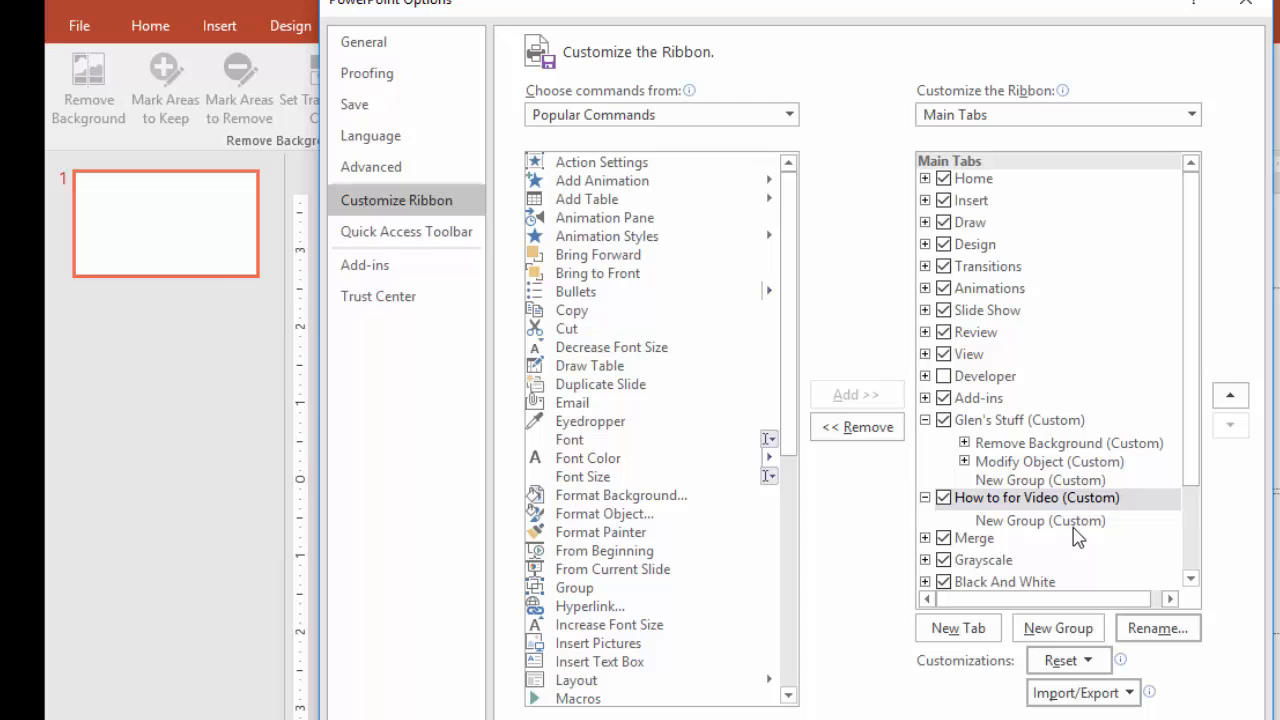
- Rename the new group inside the How to for Video tab as "My chosen stuff"
left_click(1022, 521)
left_click(1160, 630)
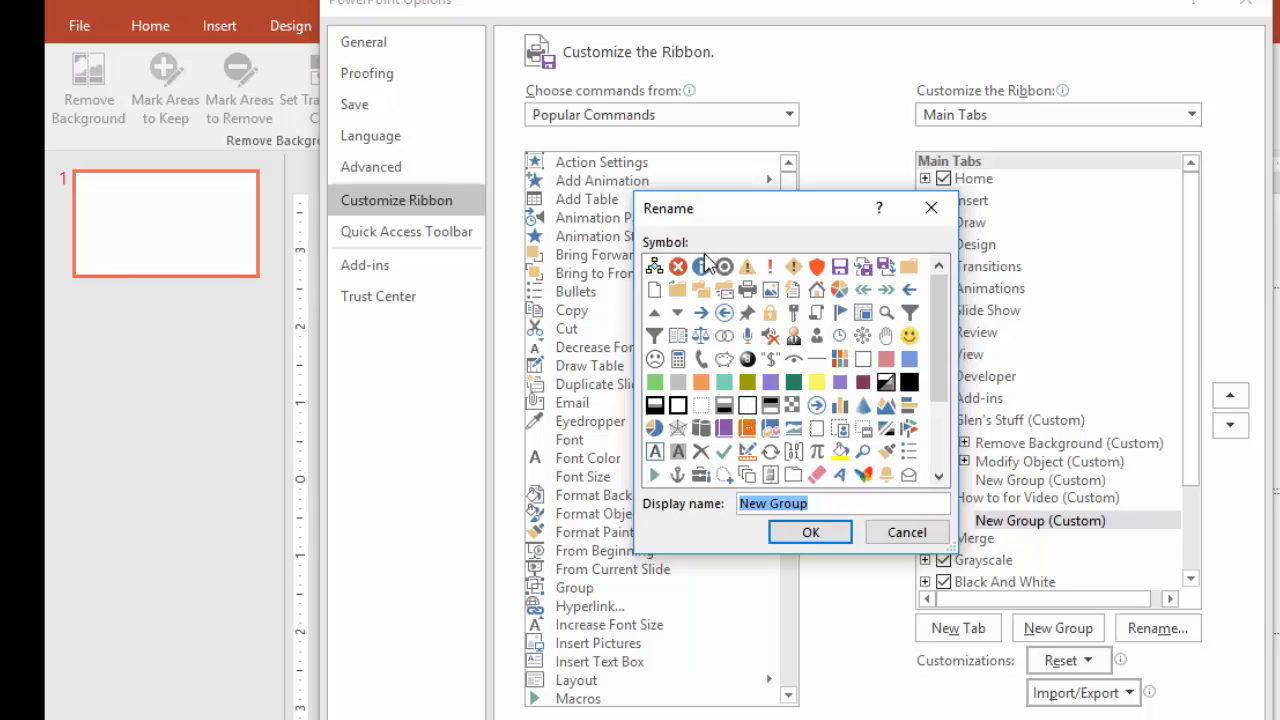
left_click(826, 503)
left_click_drag(797, 503, 672, 505)
type("My chosen stuff")
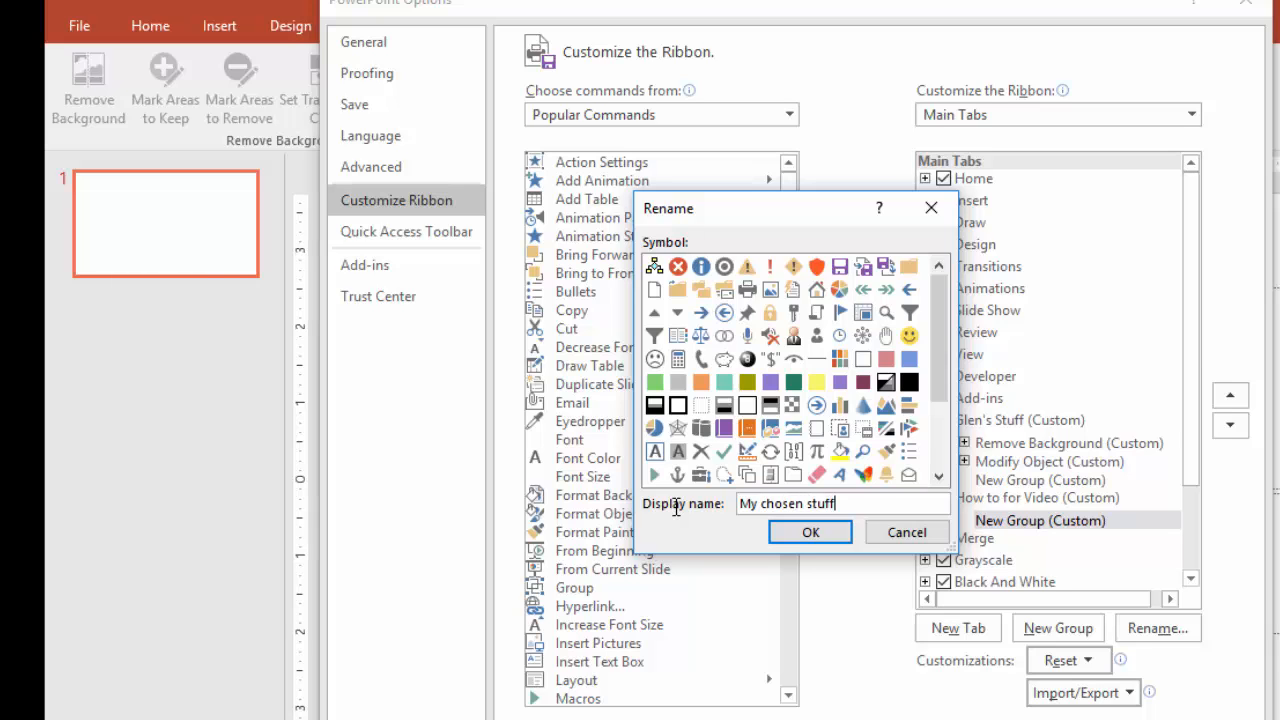
left_click(827, 533)
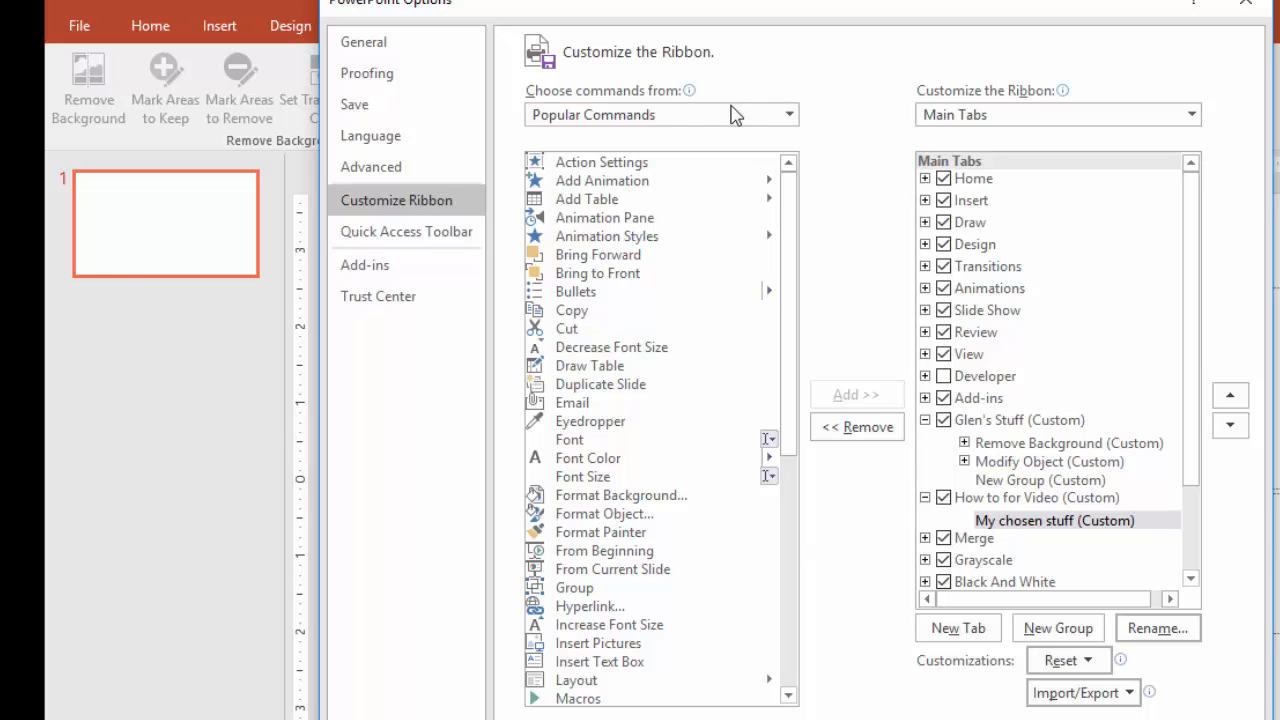
- List commands from Main Tabs and add Layout from Home's Slides group to the My chosen stuff group
left_click(789, 114)
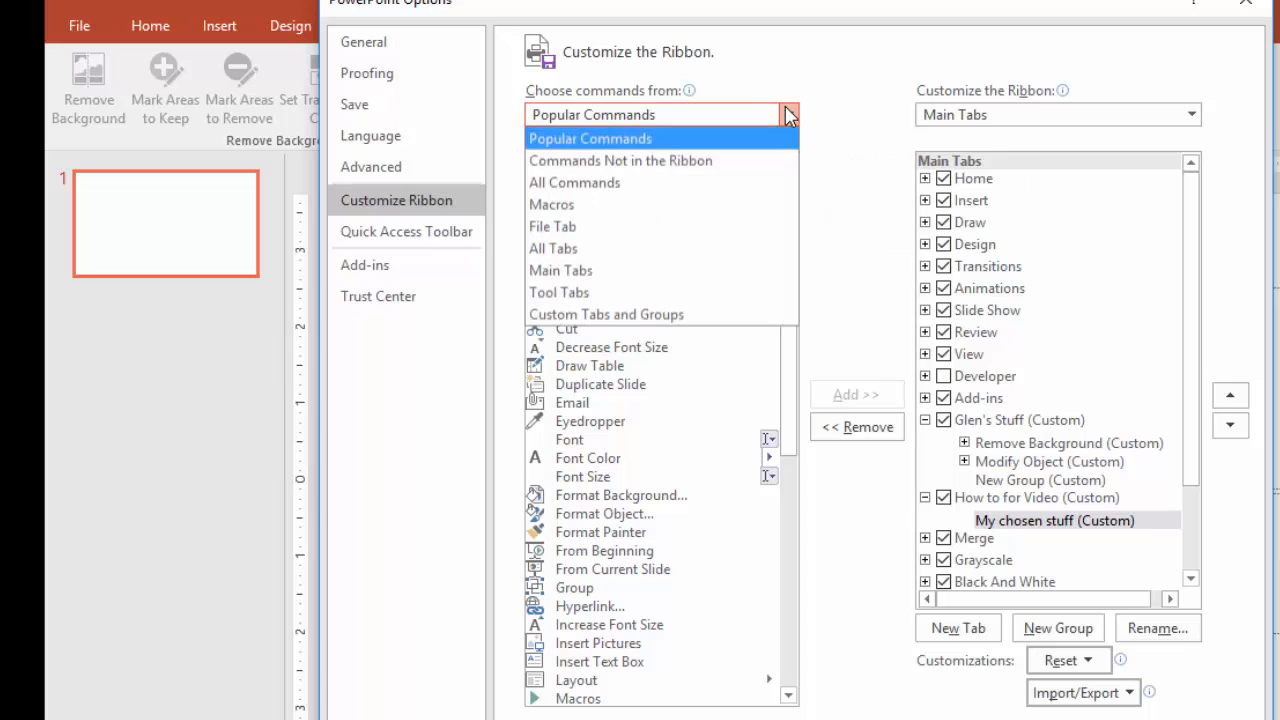
left_click(553, 250)
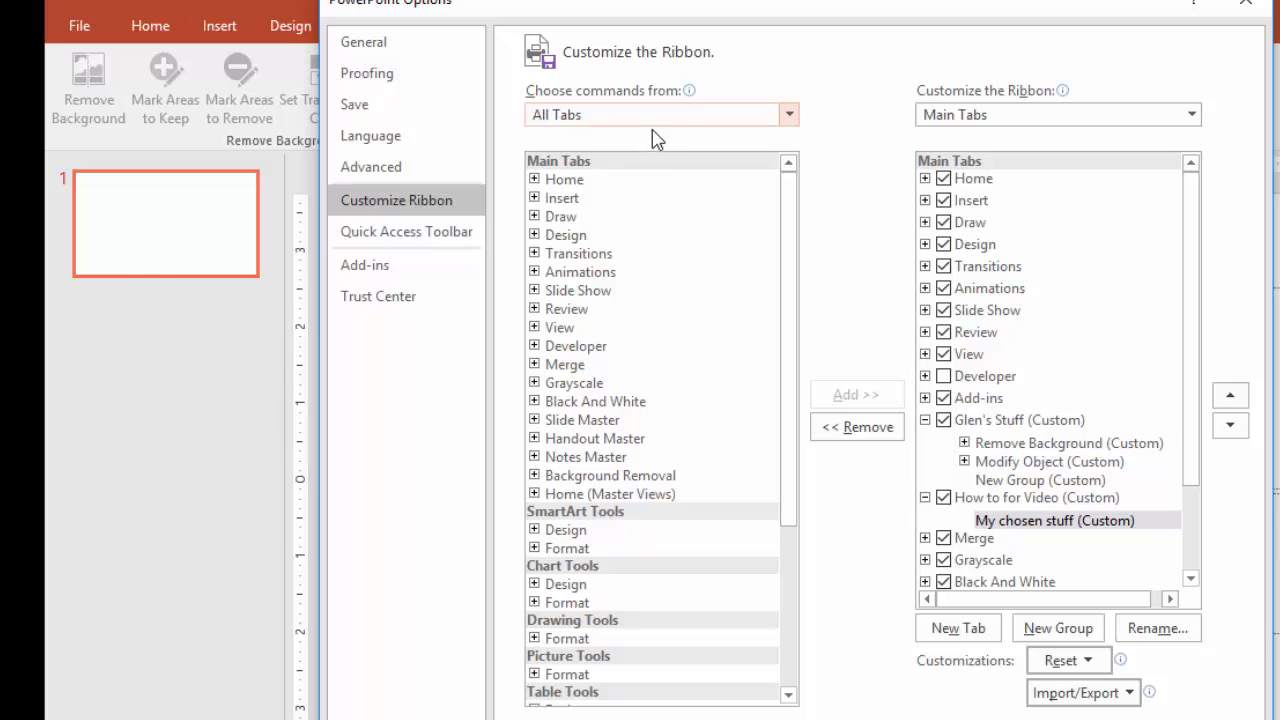
left_click(676, 120)
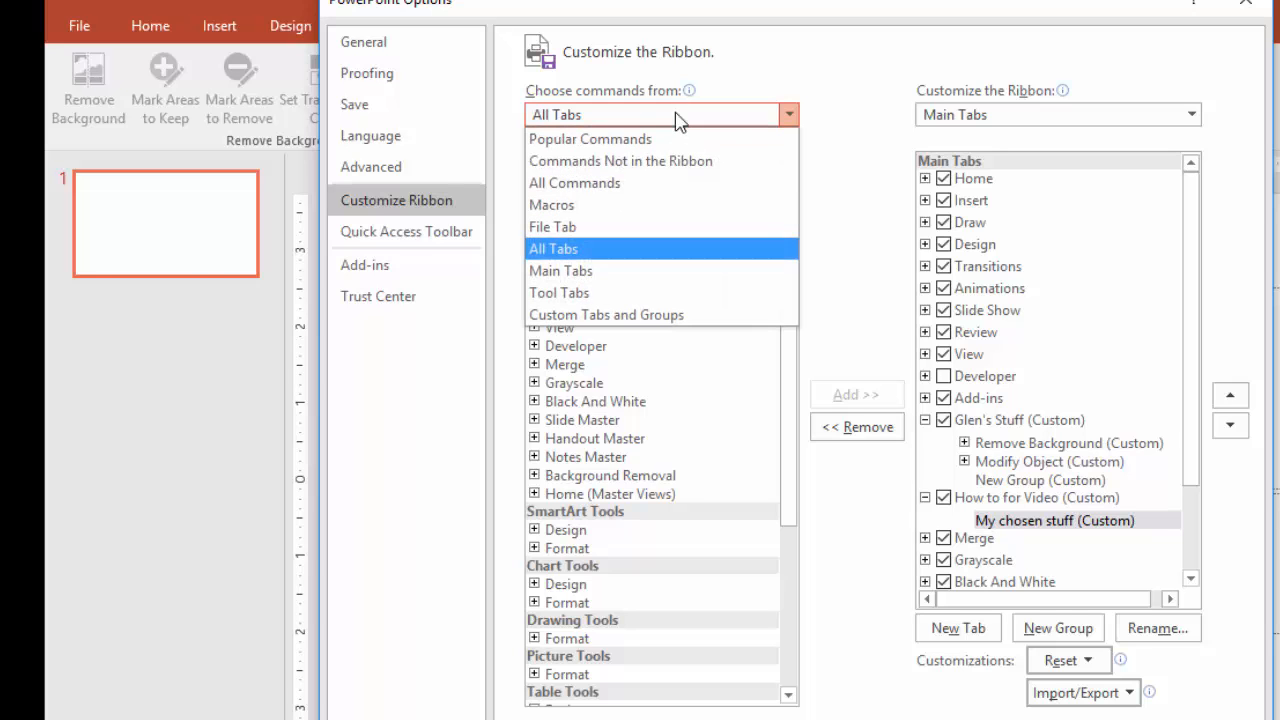
left_click(562, 271)
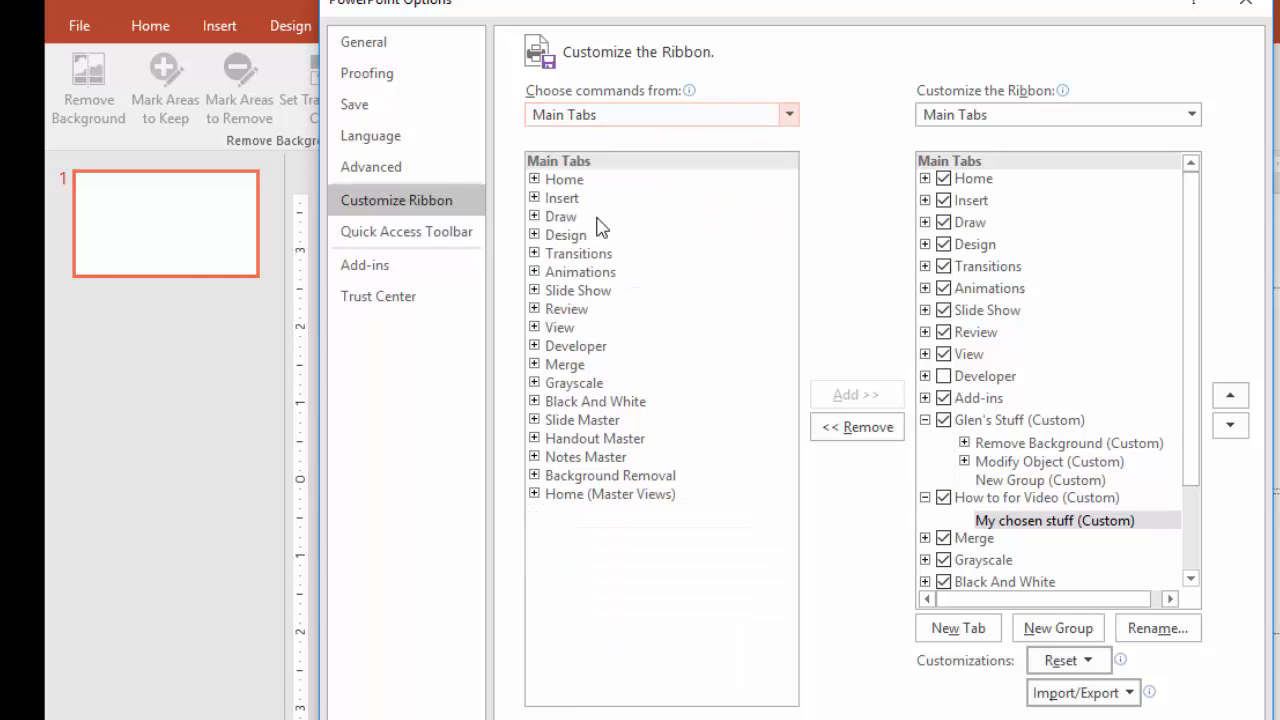
left_click(534, 179)
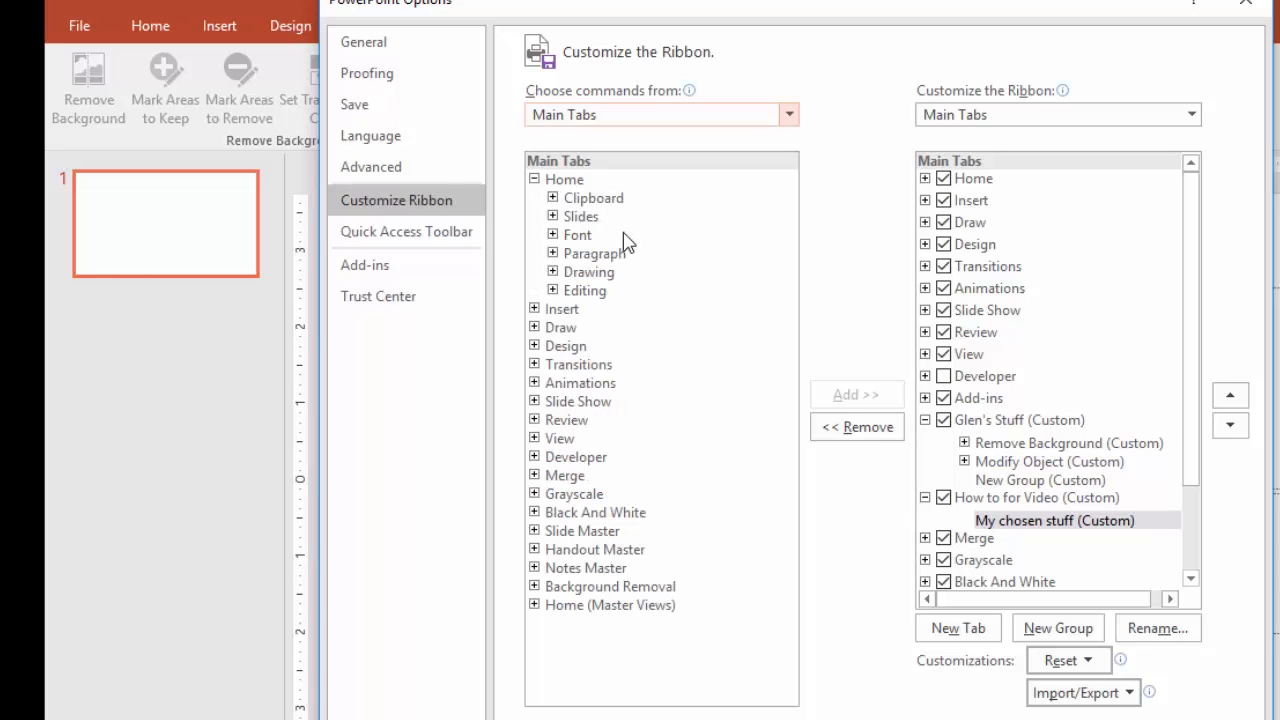
left_click(553, 216)
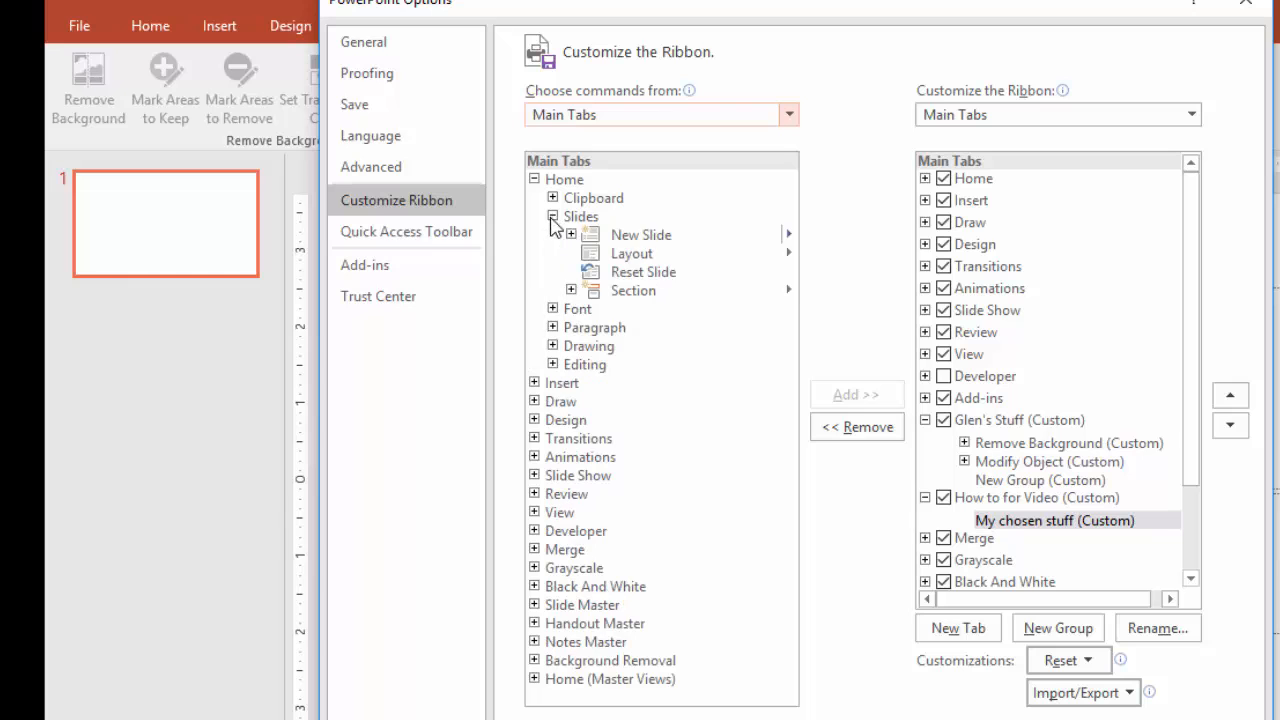
left_click(631, 256)
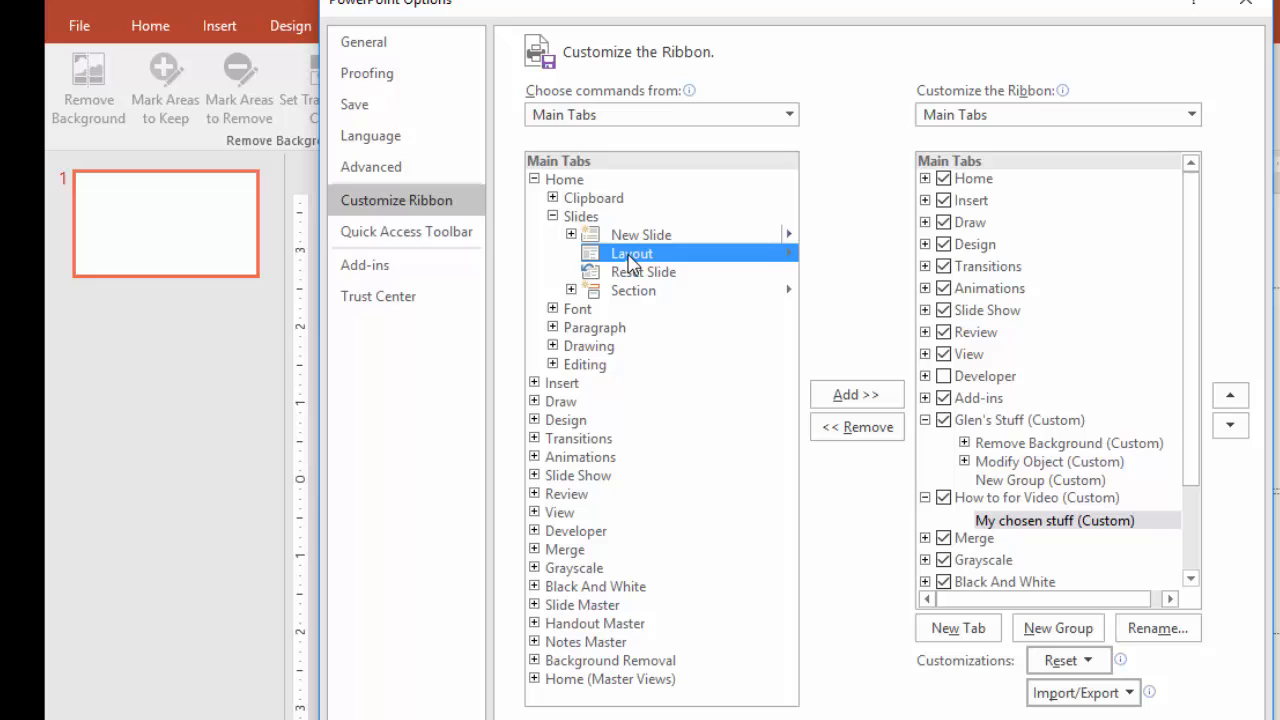
left_click(857, 400)
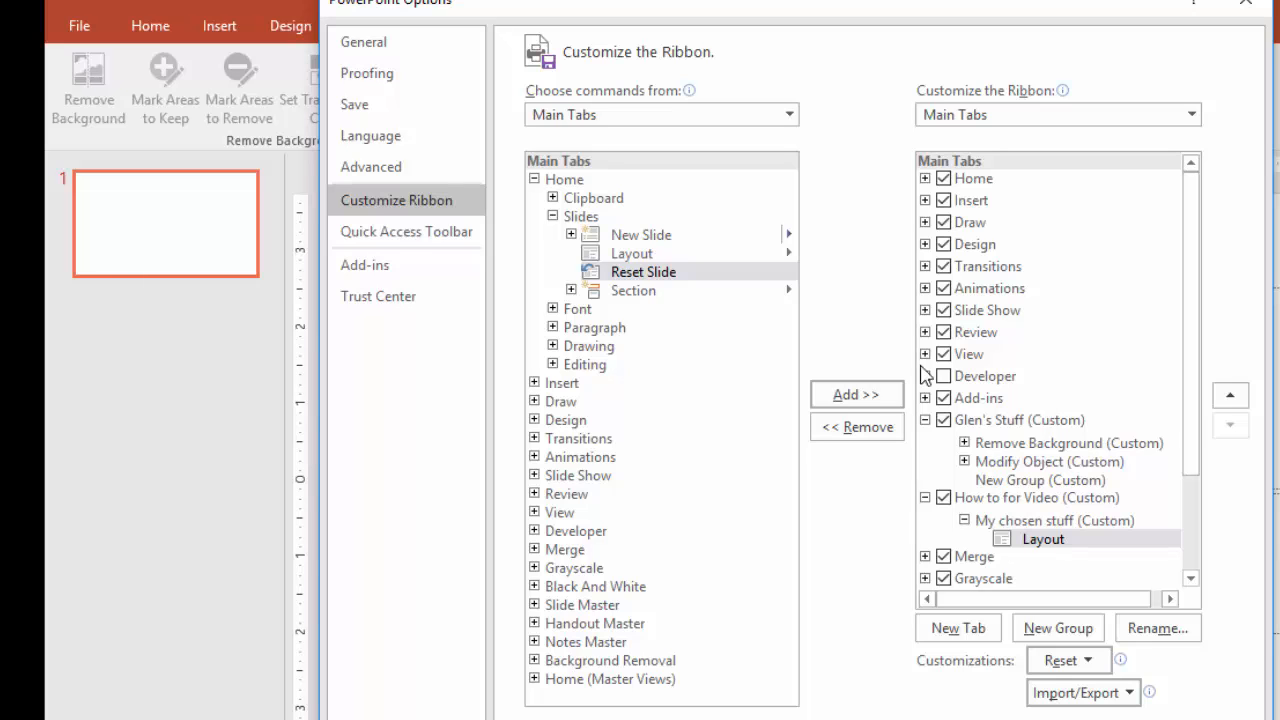
- Add the Duplicate Slide command, found under New Slide, to the My chosen stuff group
left_click(572, 235)
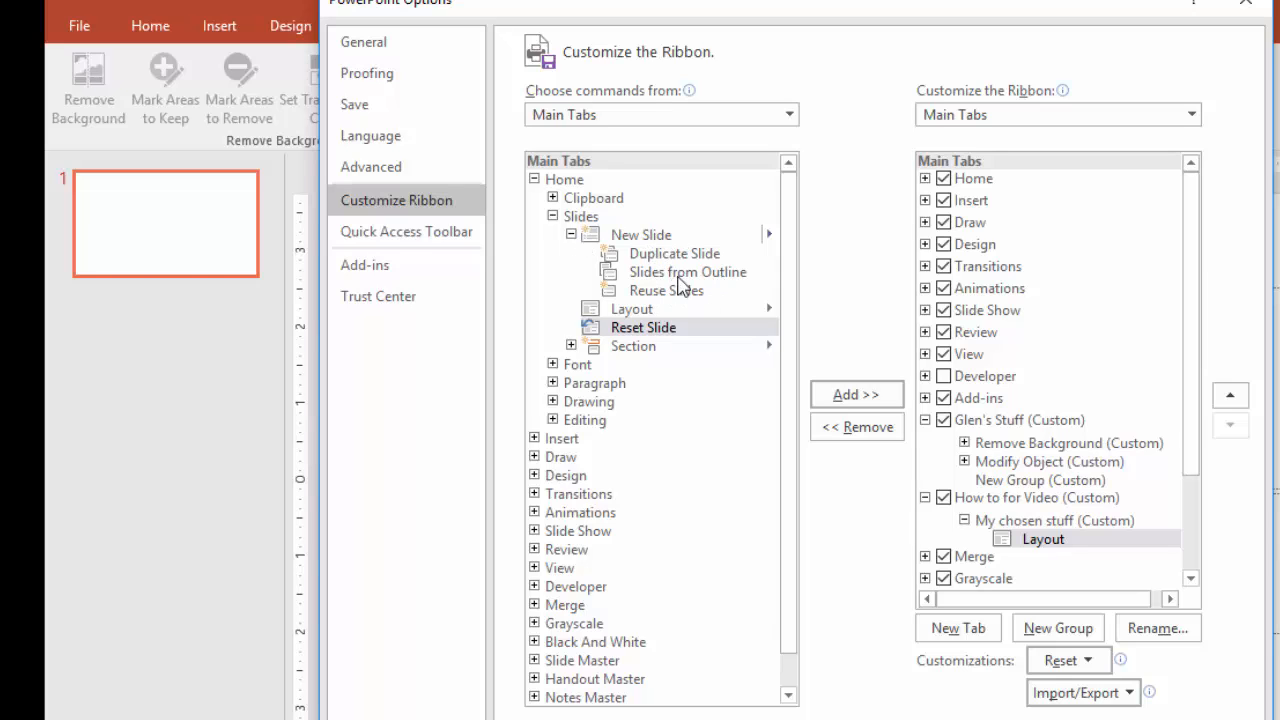
left_click(772, 236)
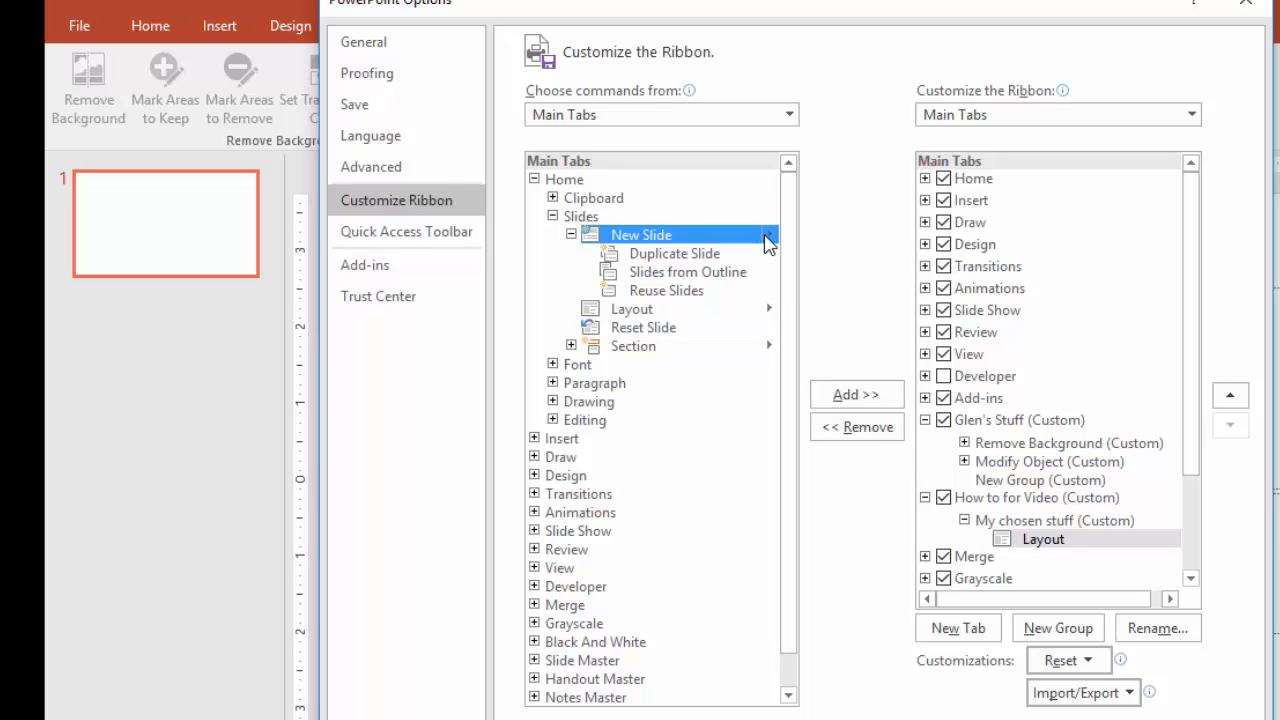
left_click(616, 259)
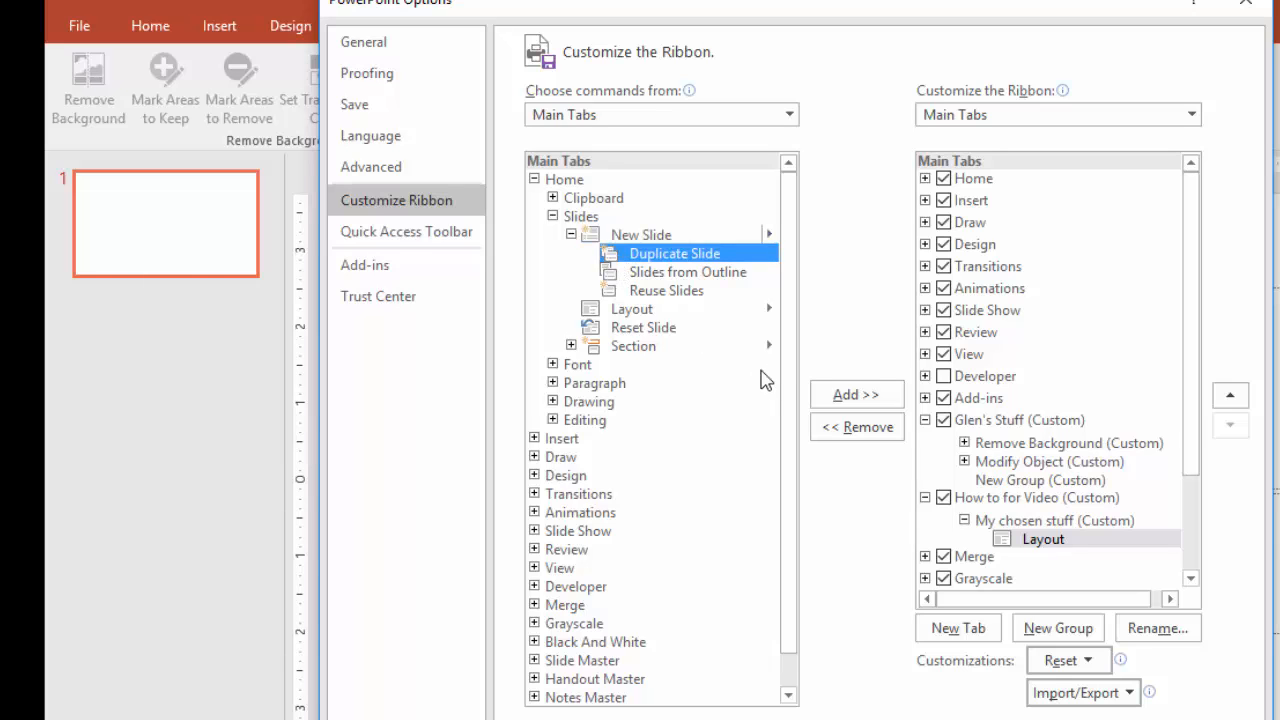
left_click(853, 397)
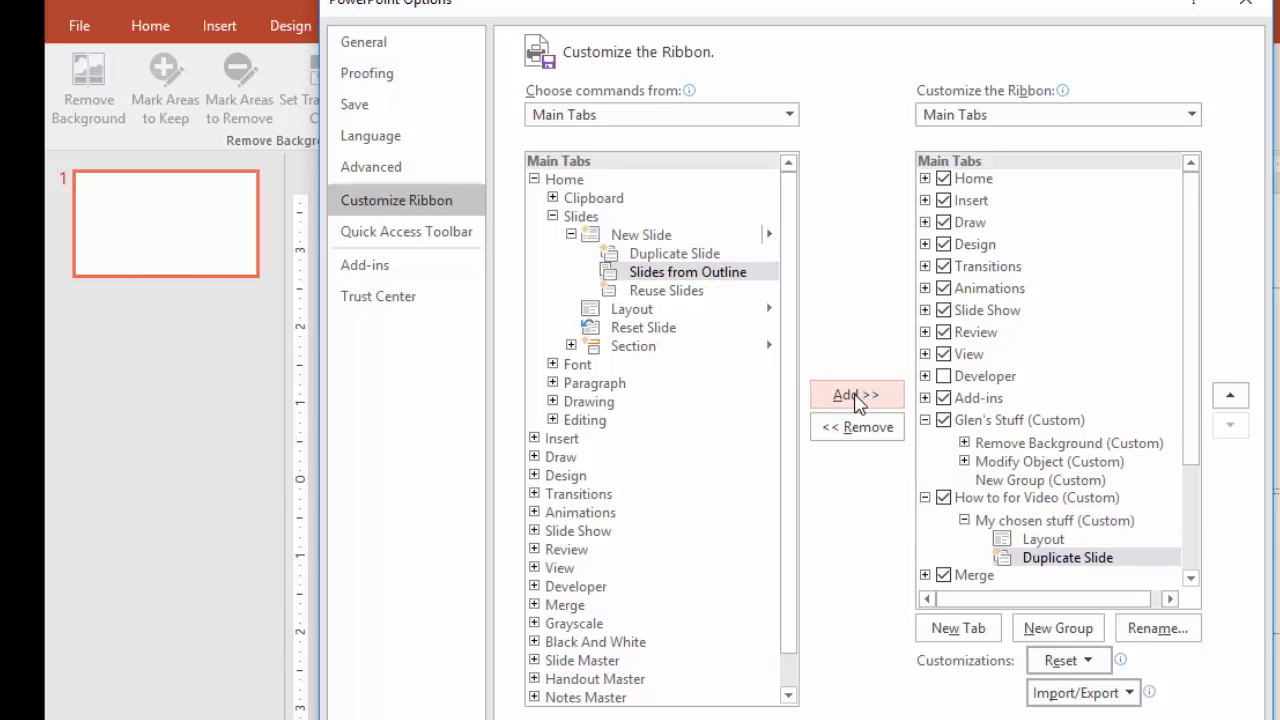
- Add the Spelling command from Review's Proofing group to the My chosen stuff group
left_click(535, 549)
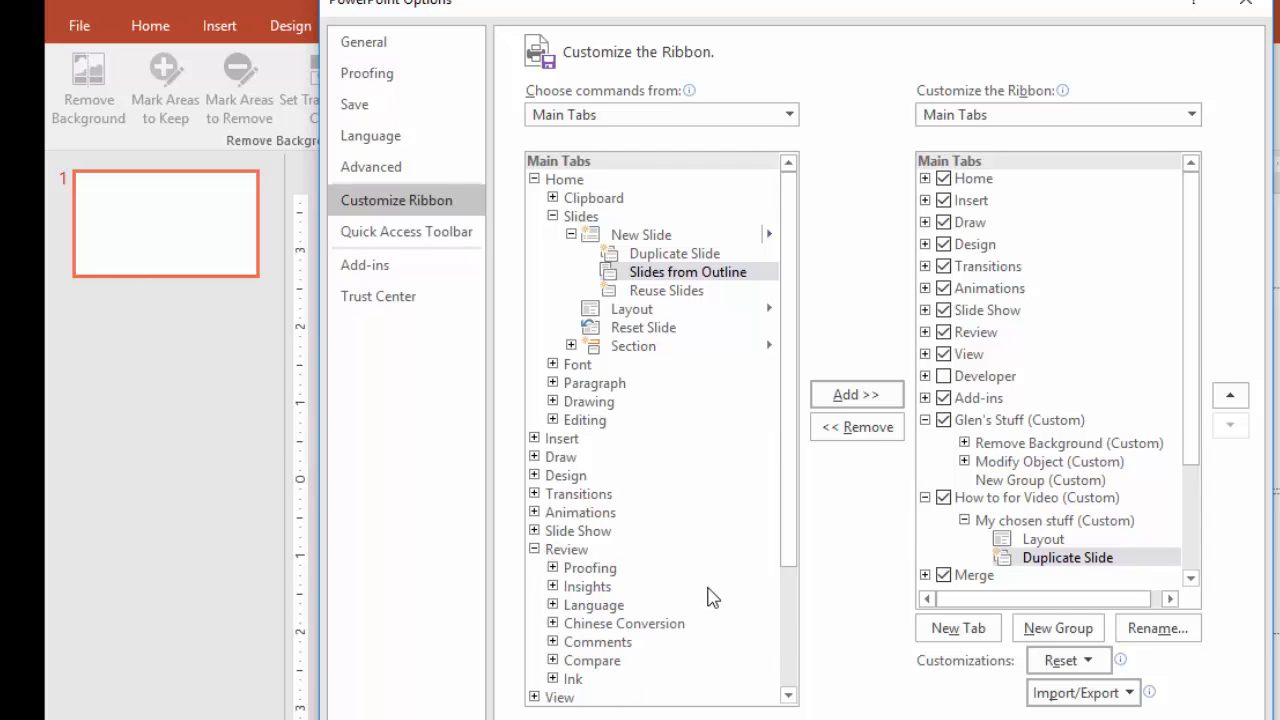
scroll(794, 560, "down", 3)
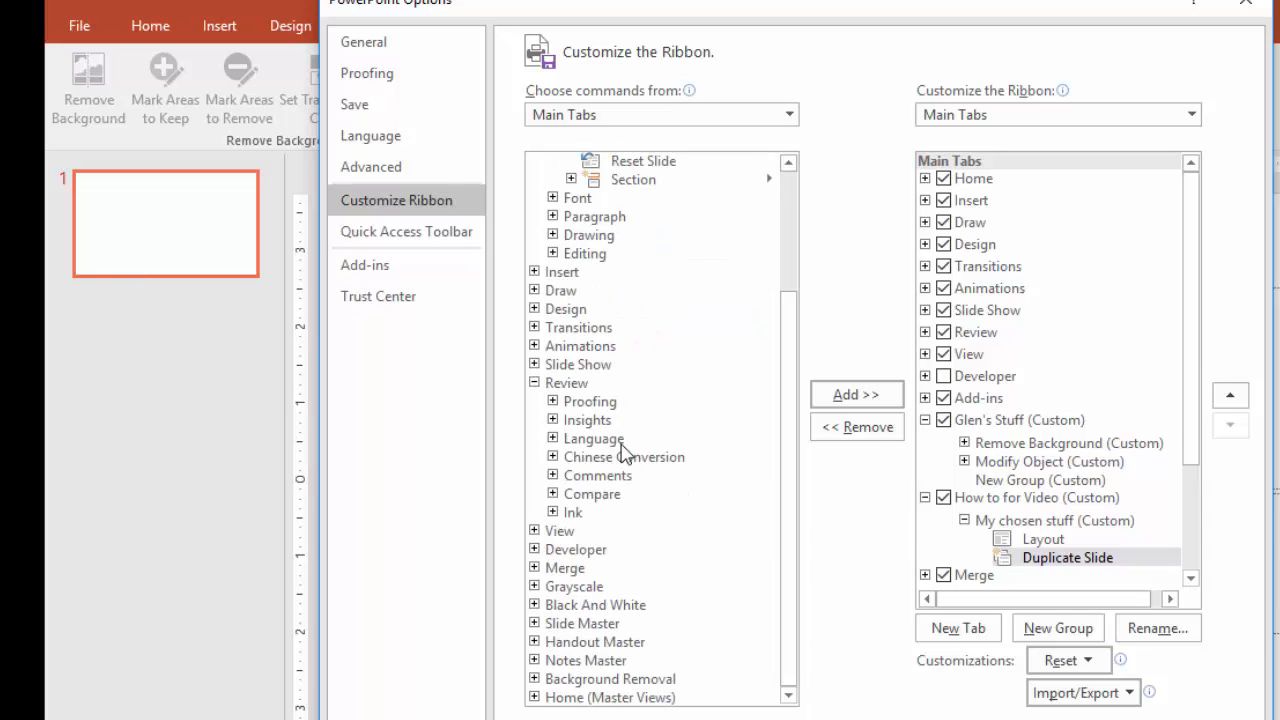
left_click(552, 401)
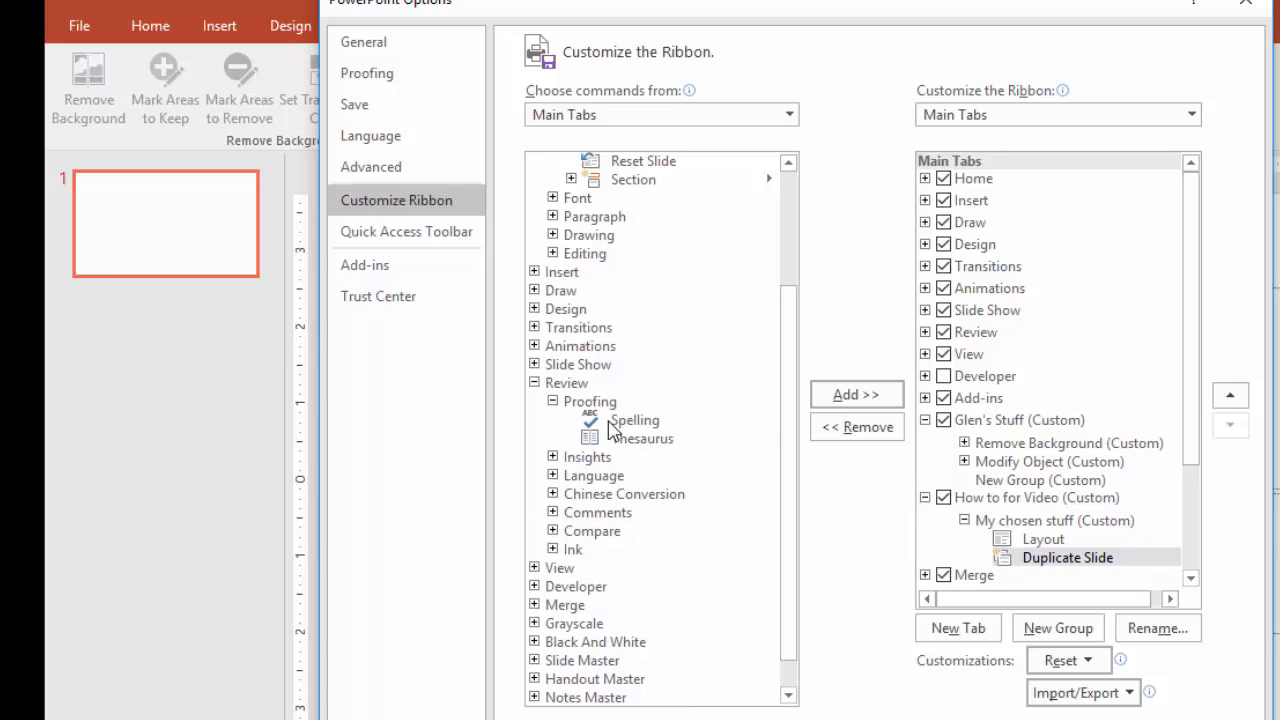
left_click(610, 421)
left_click(865, 398)
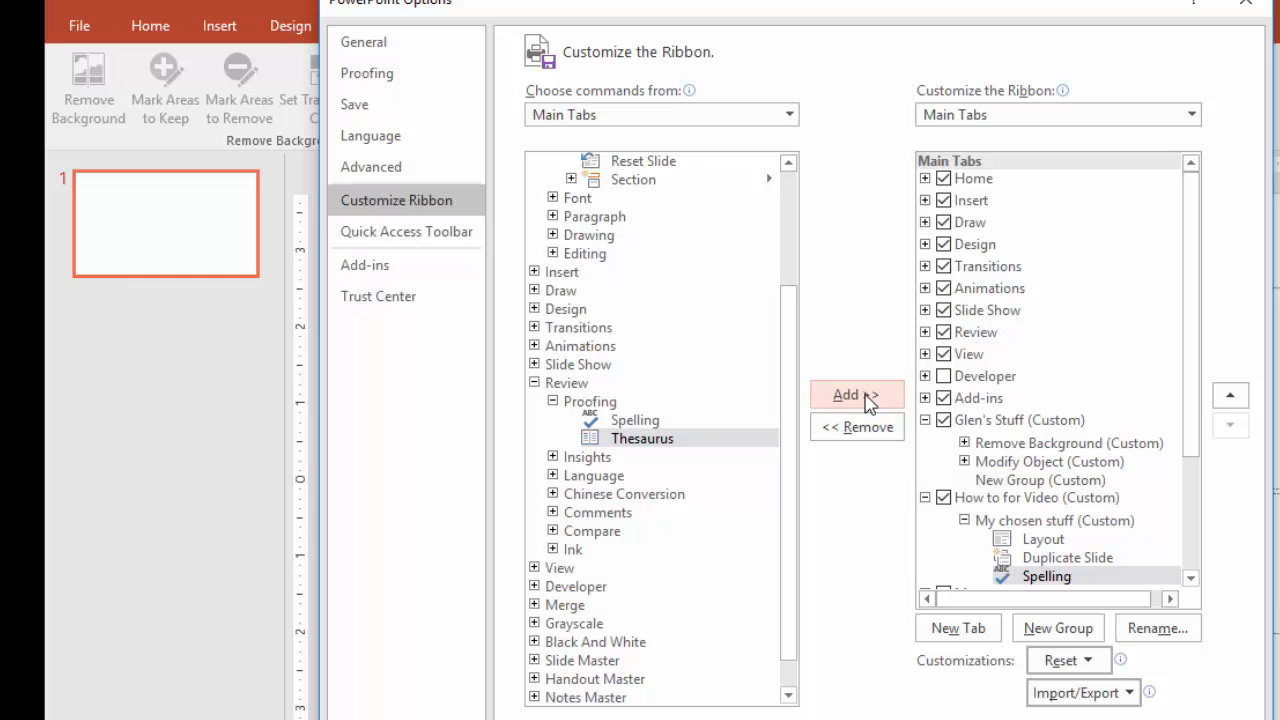
- Add a second group to the How to for Video tab and rename it "Group 2"
left_click(1059, 633)
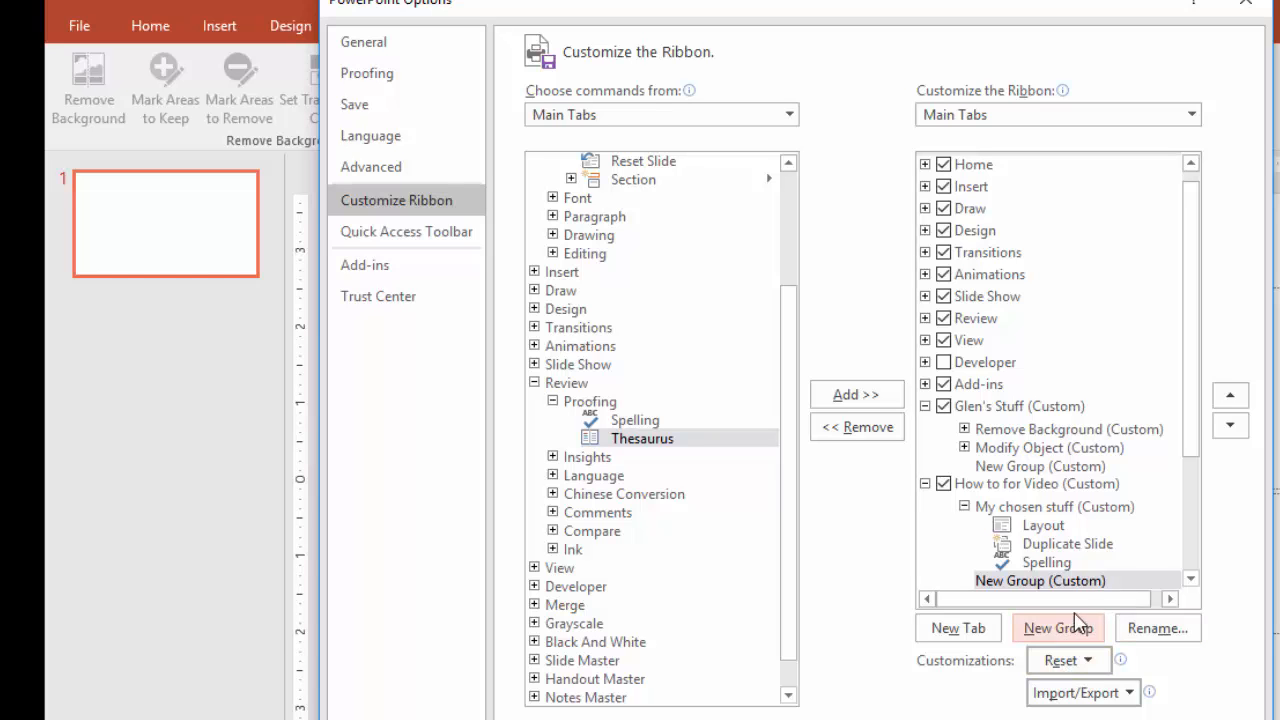
left_click(1070, 582)
left_click(1150, 630)
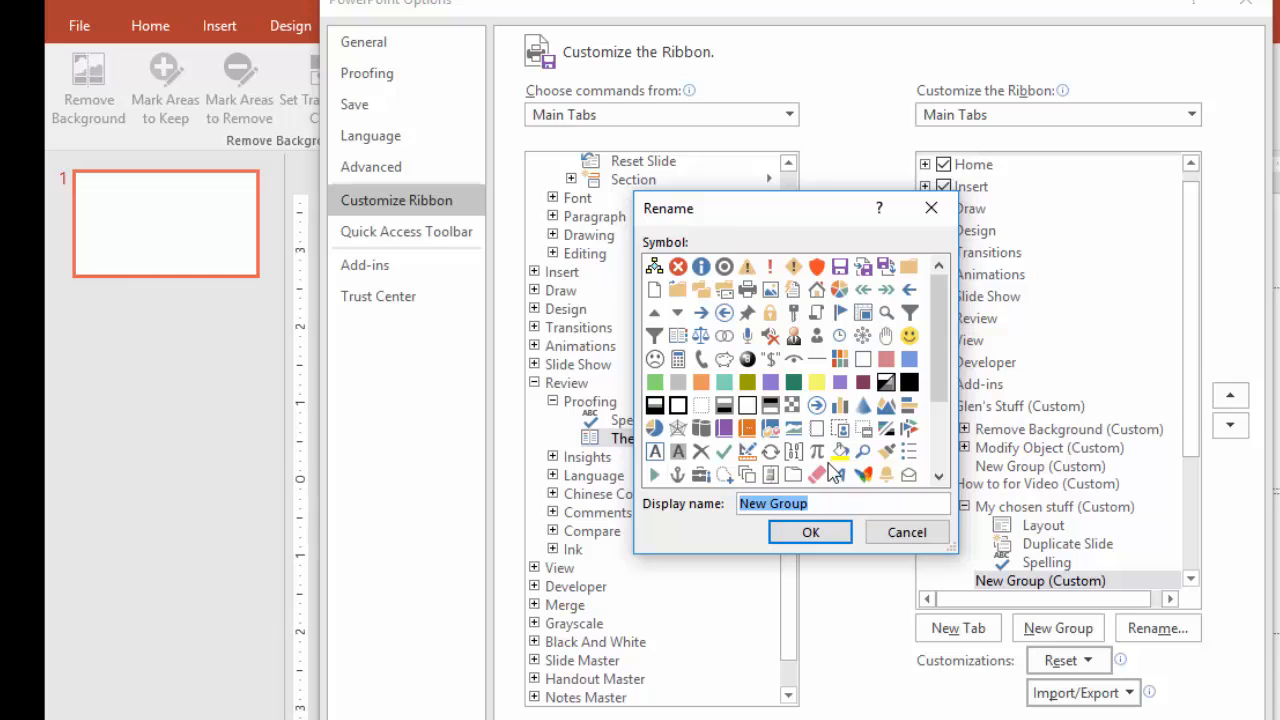
type("Gro")
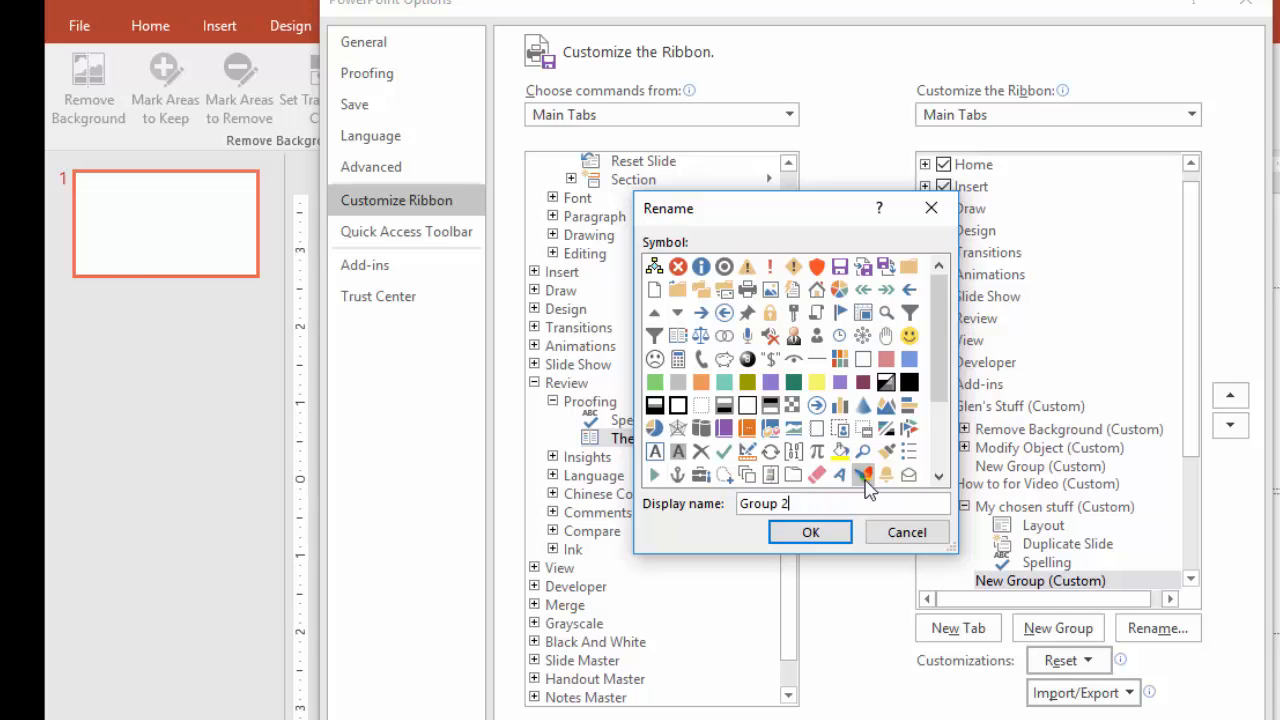
left_click(810, 532)
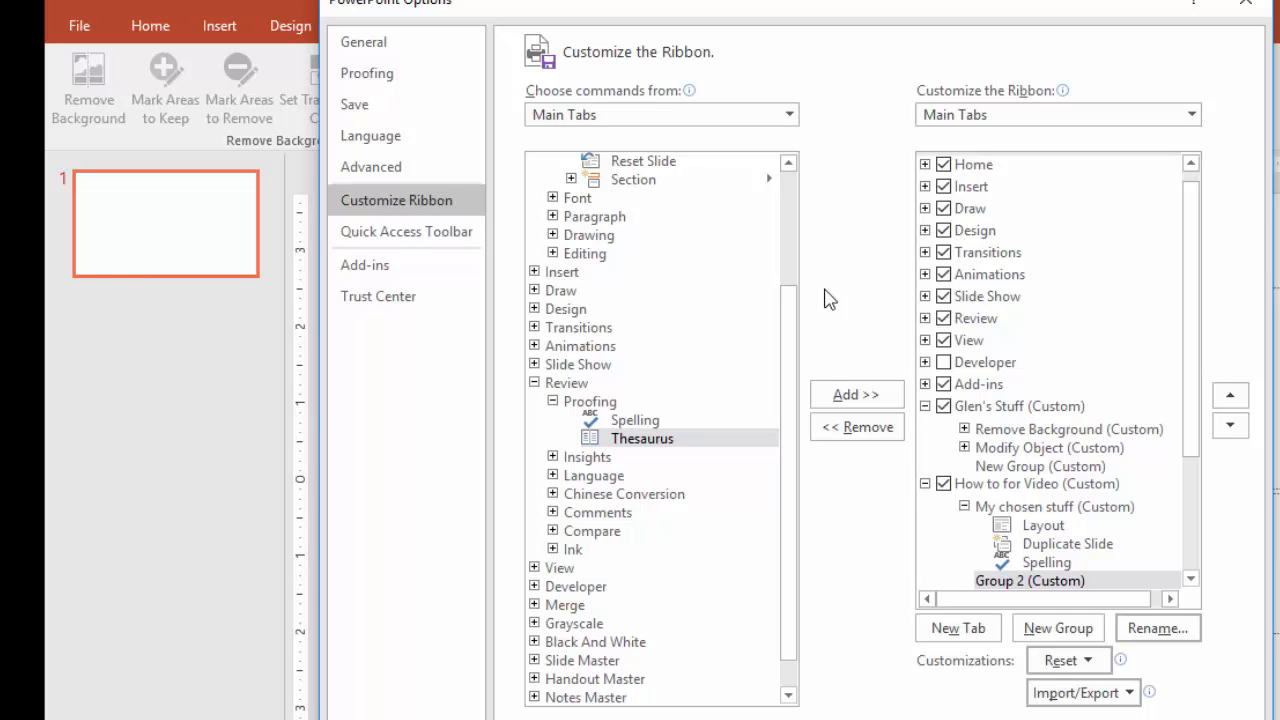
- List commands from All Tabs and collapse the expanded Home and Review entries in the command list
left_click(790, 116)
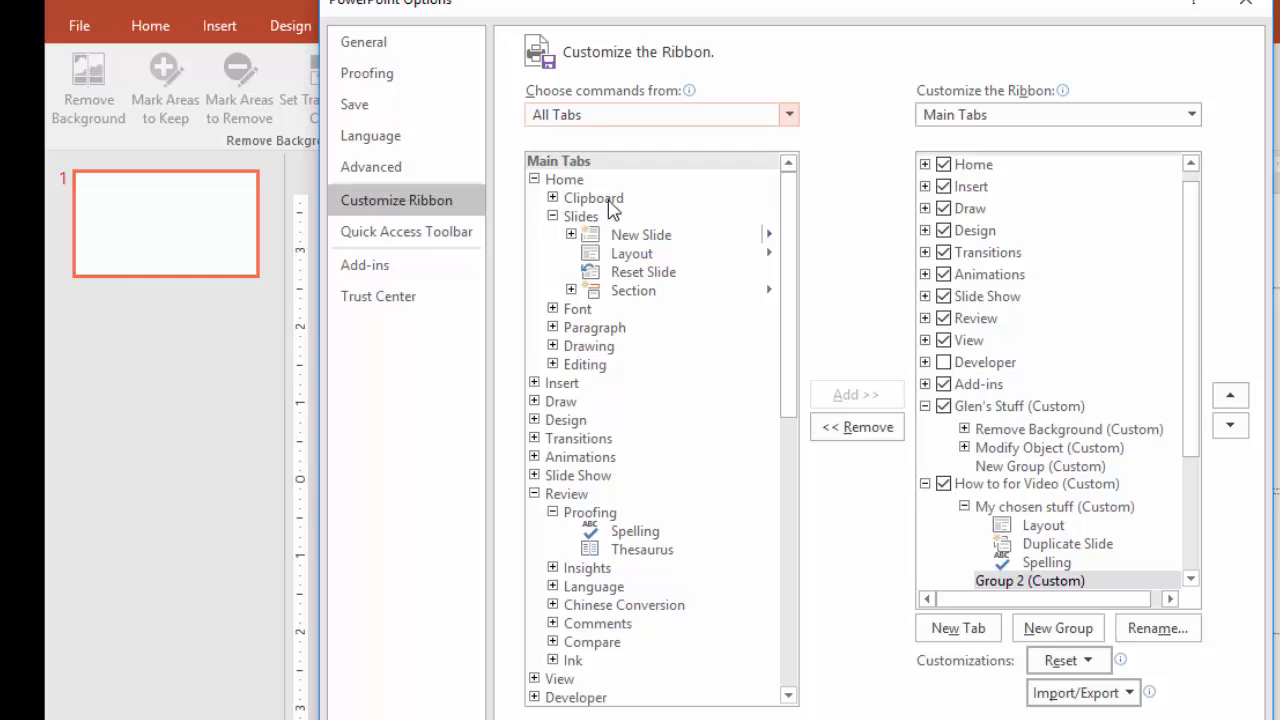
left_click(534, 179)
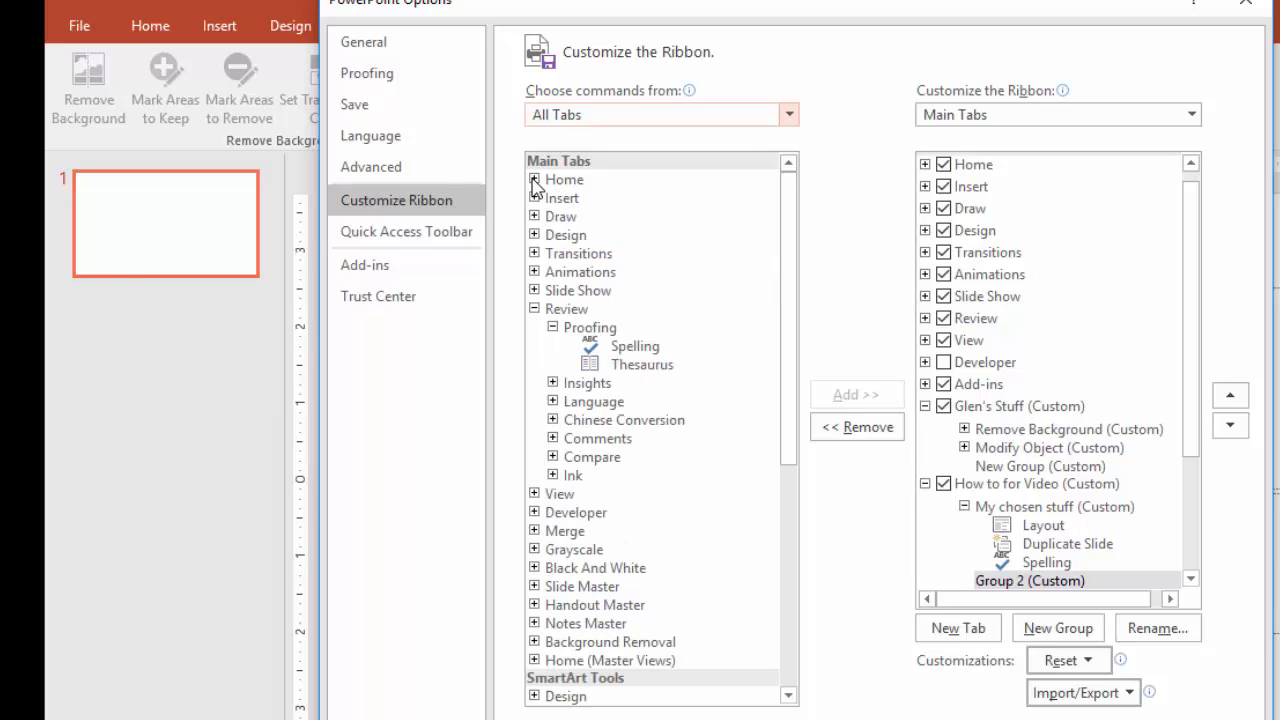
left_click(534, 309)
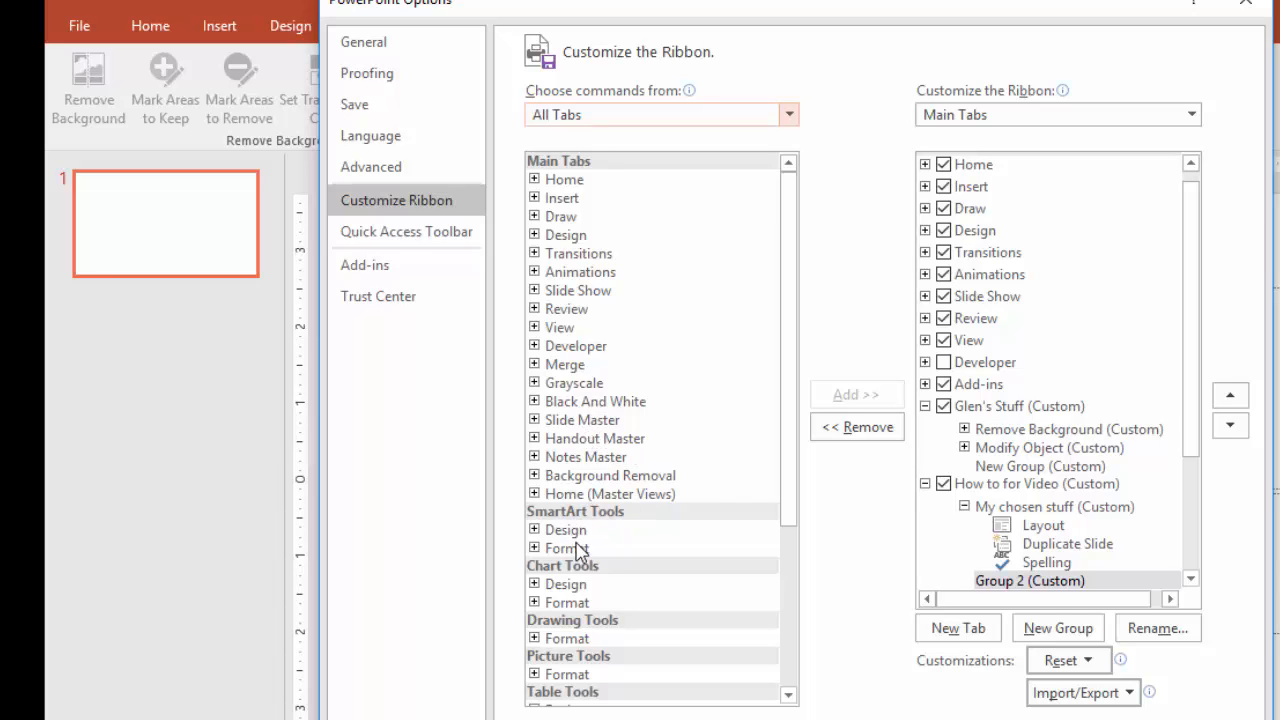
- Add Insert Rows Above from the Rows & Columns group of Table Tools Layout to Group 2
left_click_drag(790, 509, 797, 634)
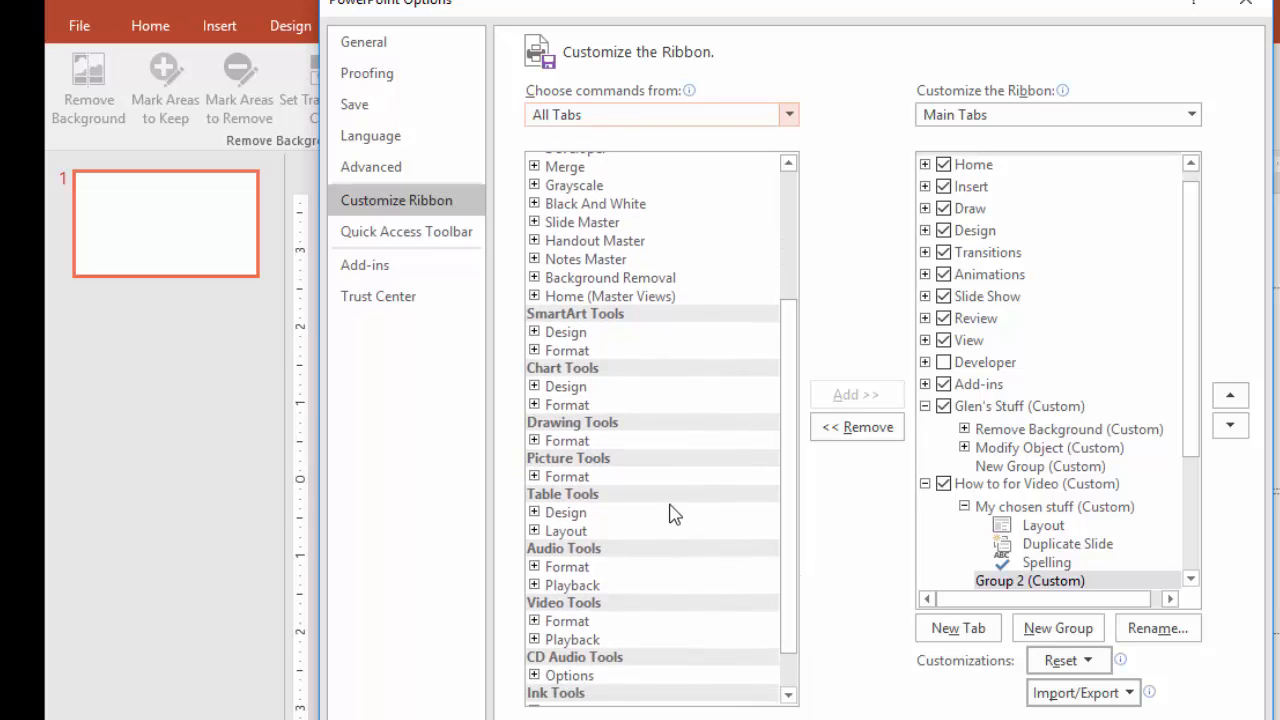
left_click(535, 512)
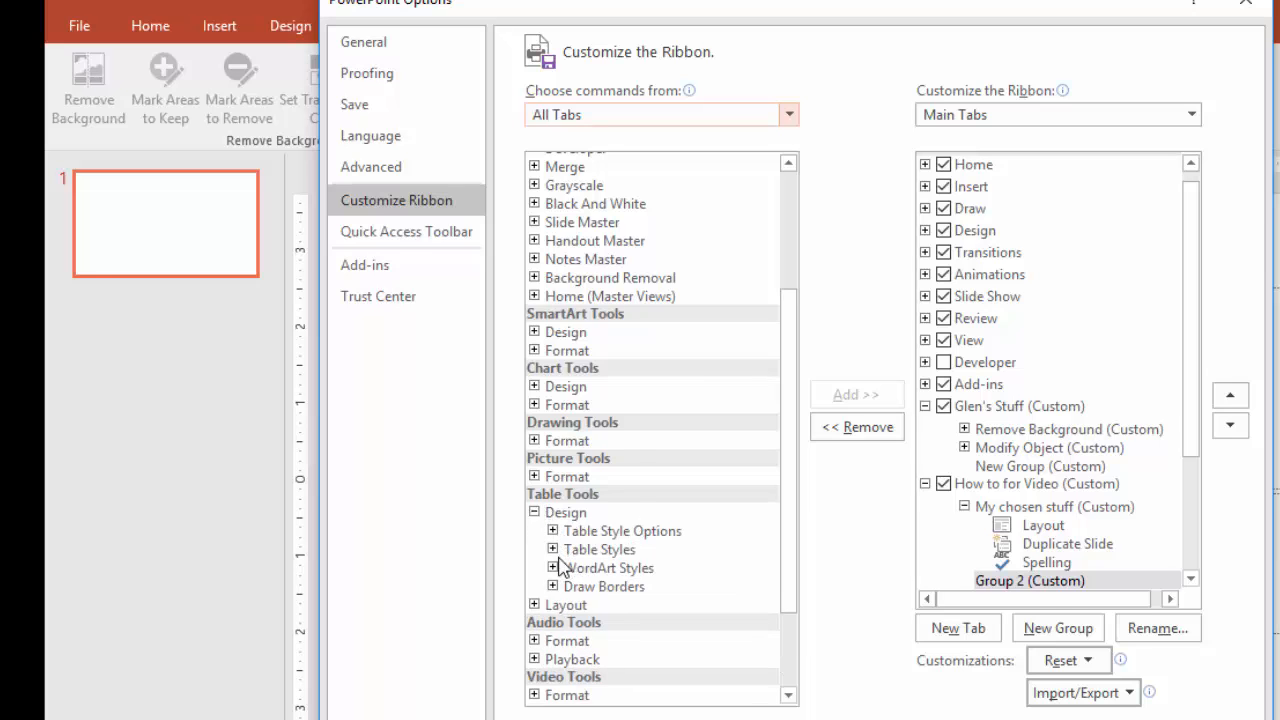
left_click(535, 512)
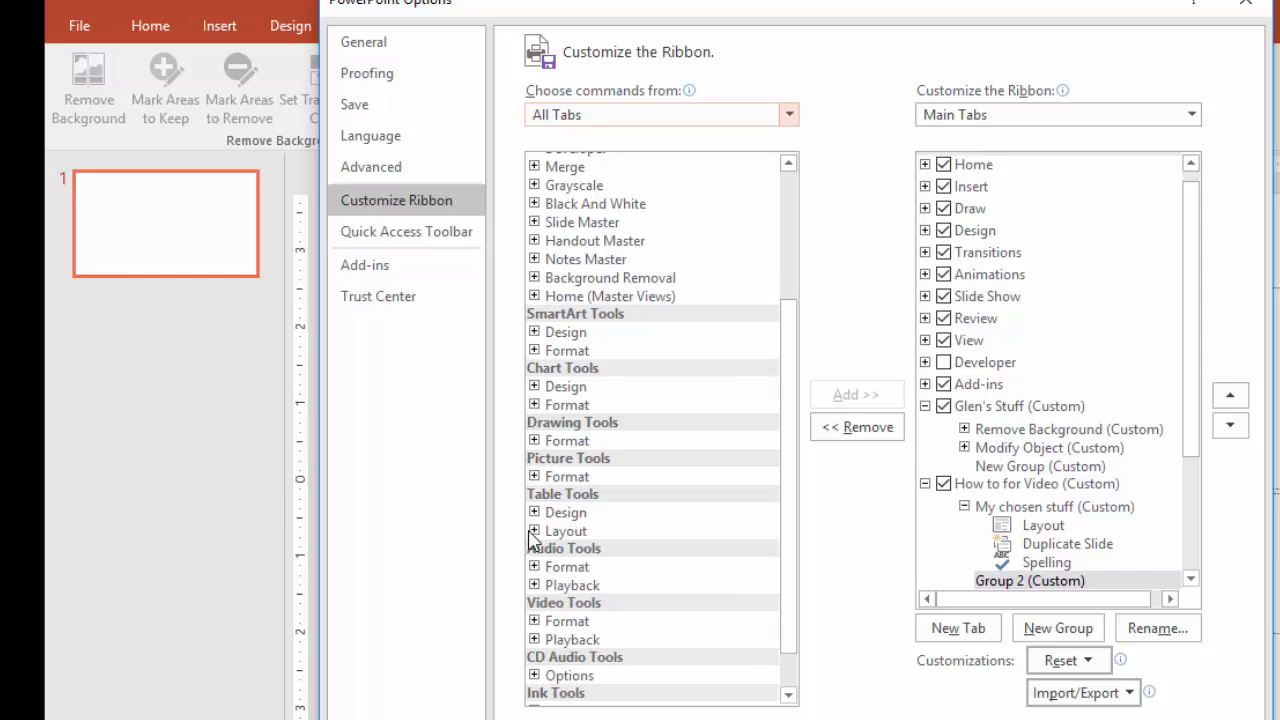
left_click(534, 530)
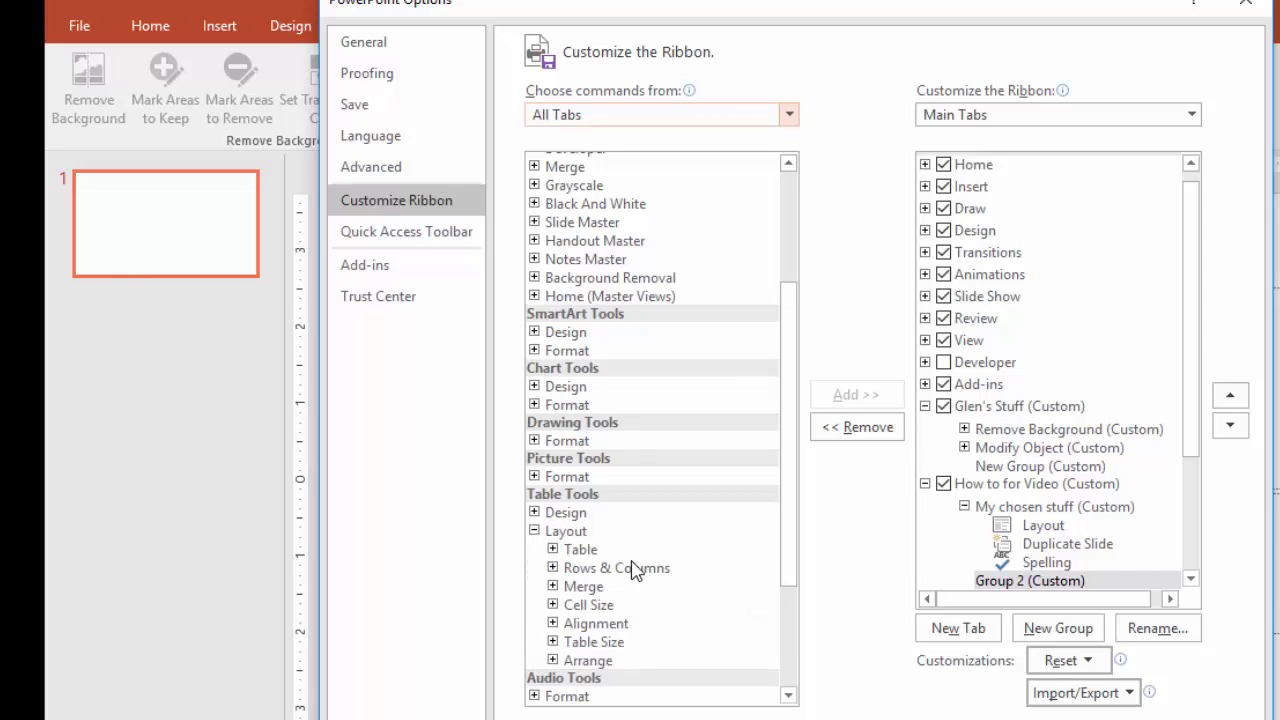
left_click(553, 568)
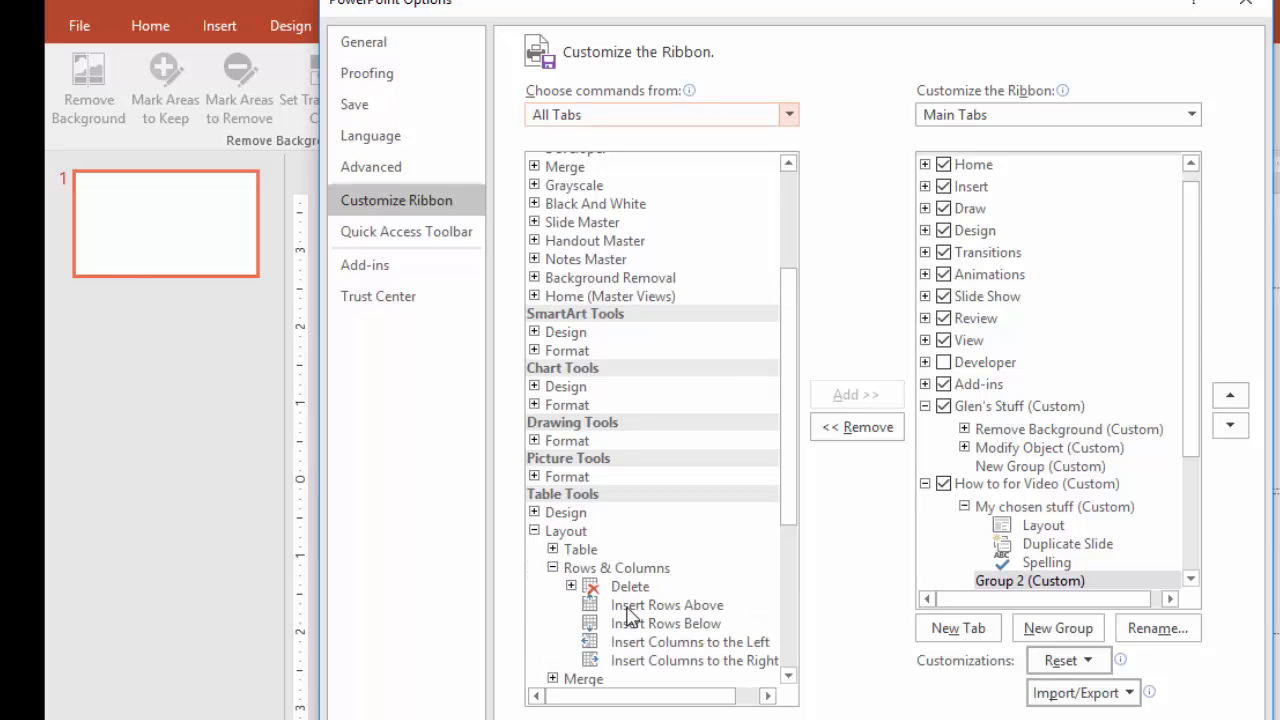
left_click(596, 605)
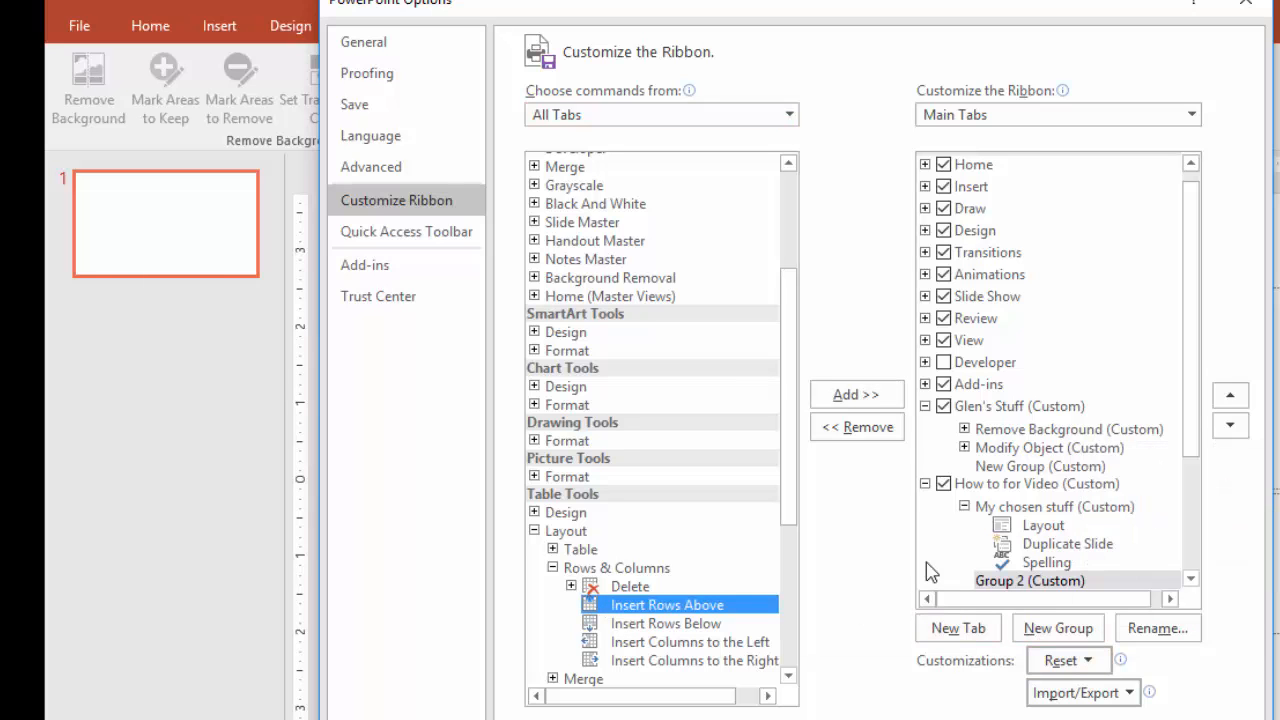
left_click(858, 398)
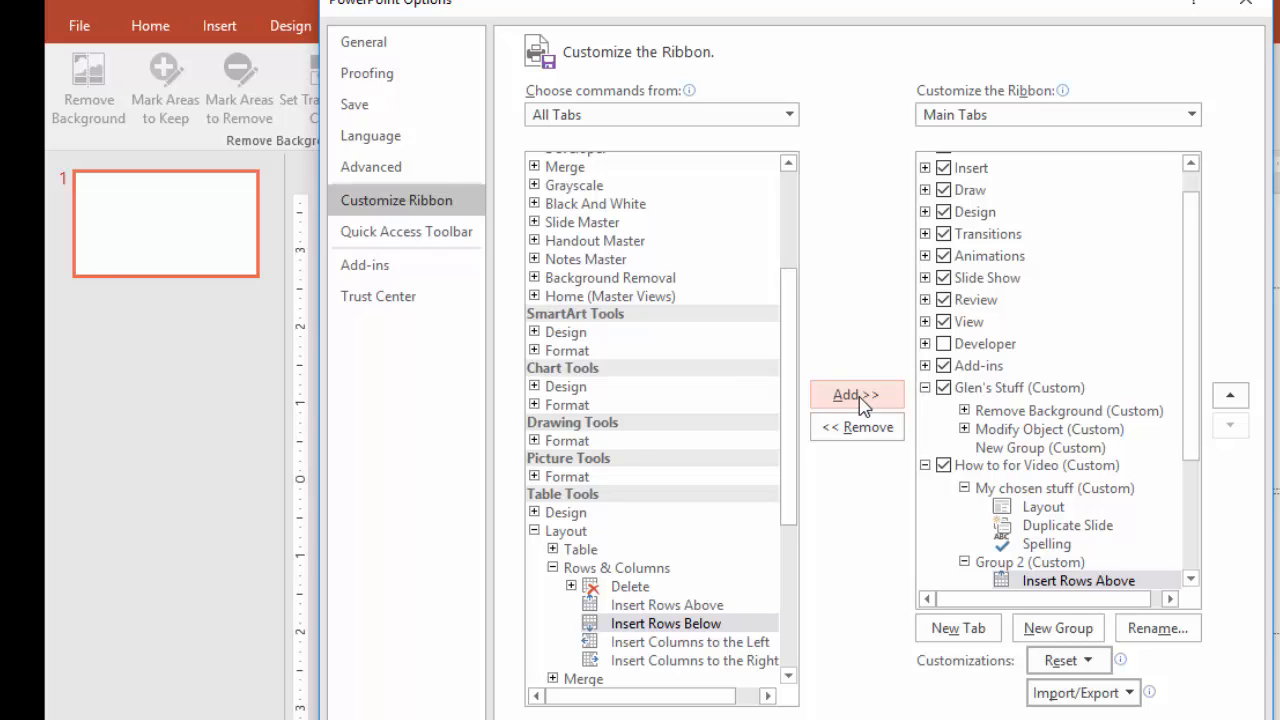
- Move Group 2 above the My chosen stuff group in the How to for Video tab and accept the ribbon customization
left_click(990, 567)
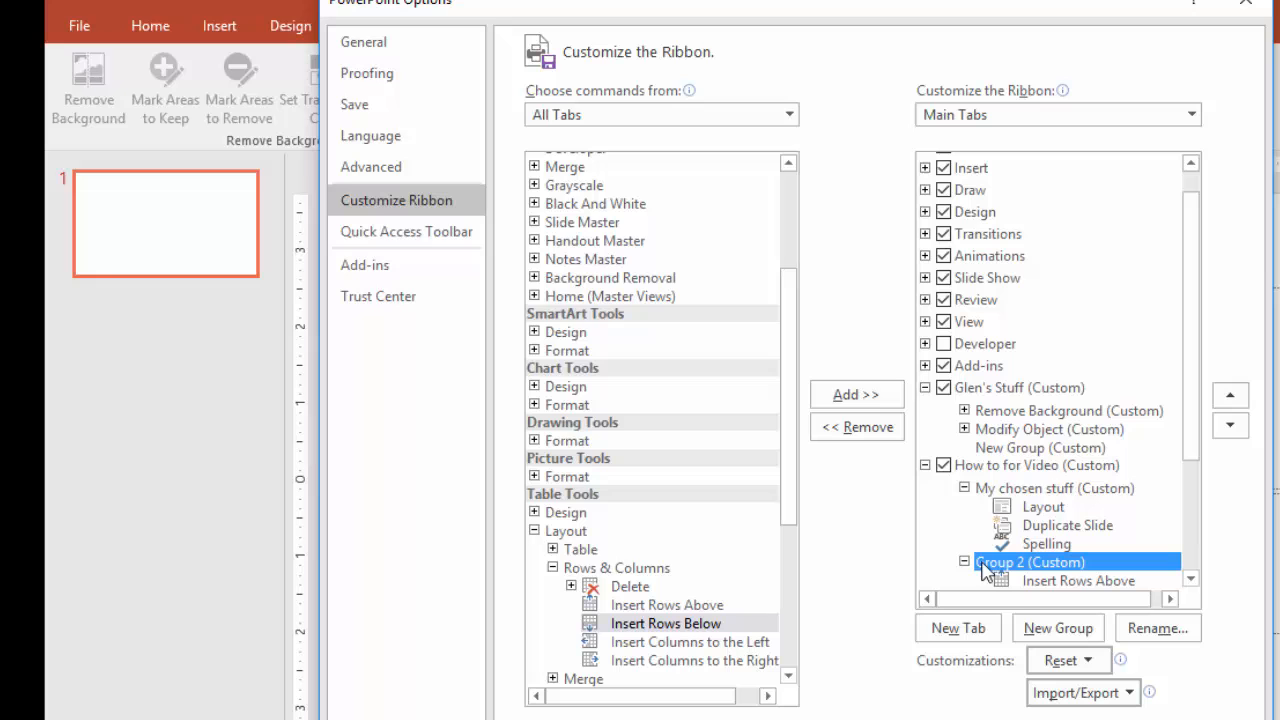
left_click(1231, 398)
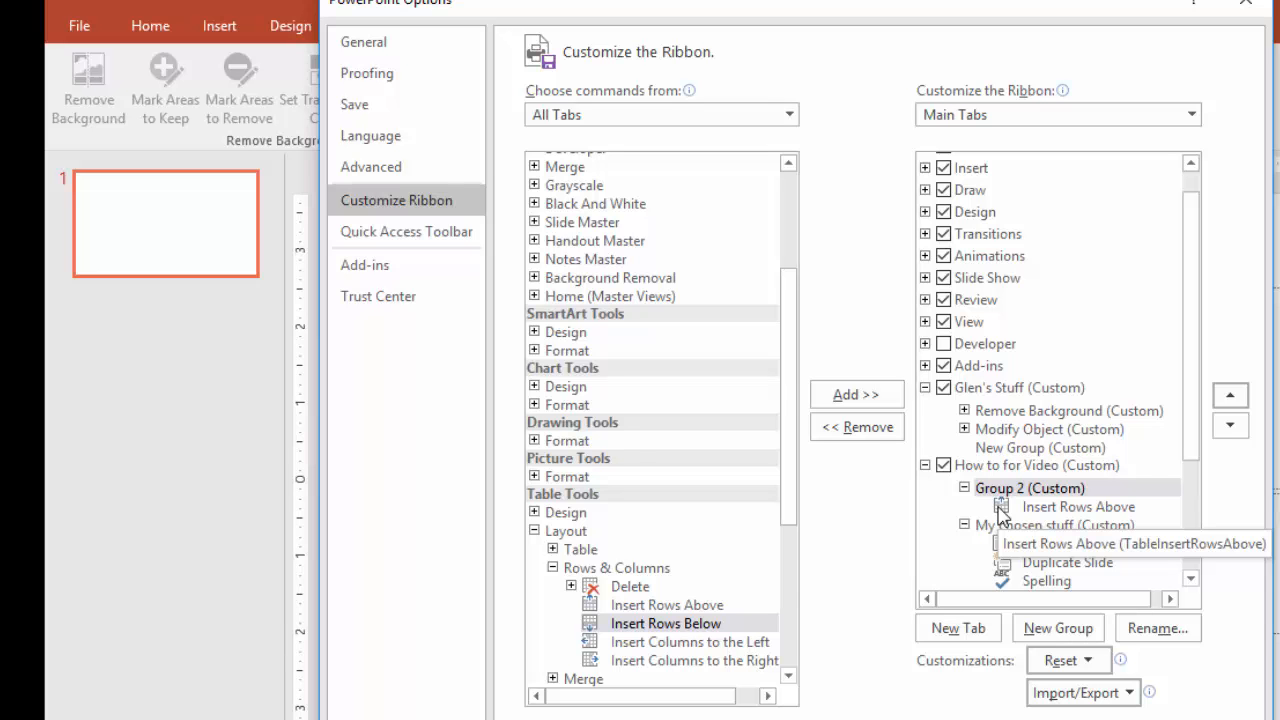
key("Return")
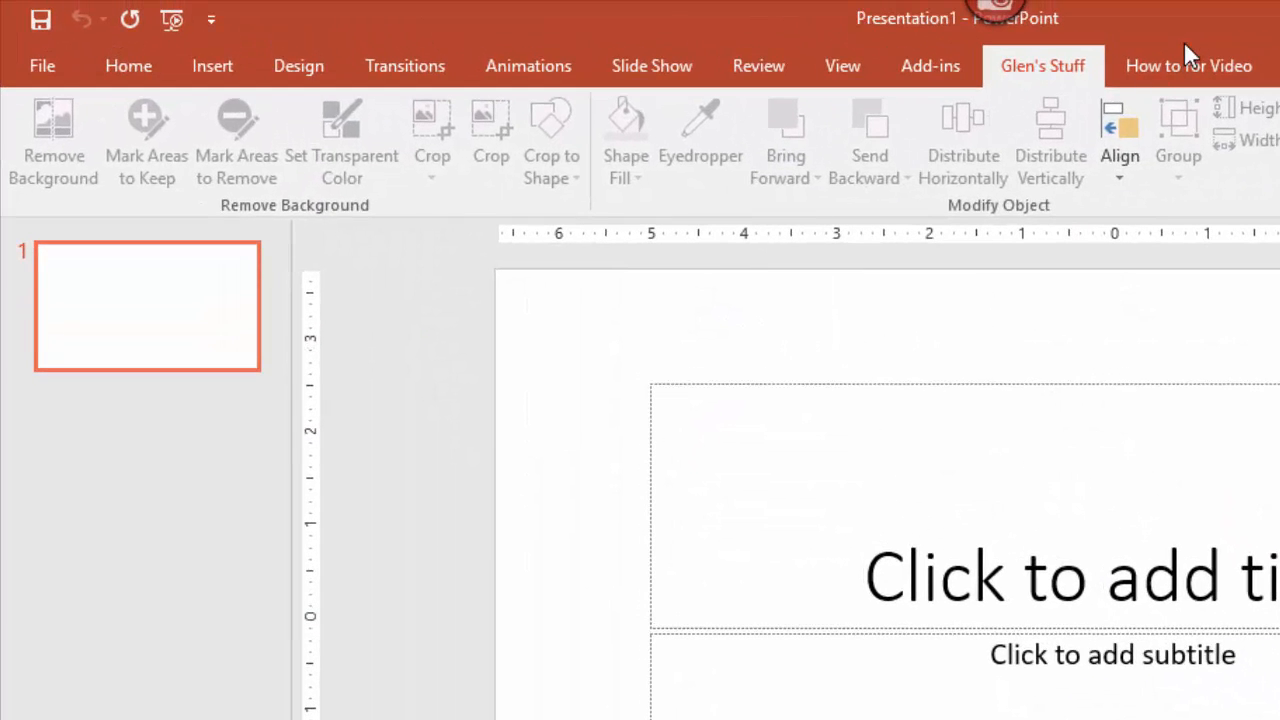
- Display the How to for Video ribbon tab in both PowerPoint versions to examine its groups and commands
left_click(1182, 68)
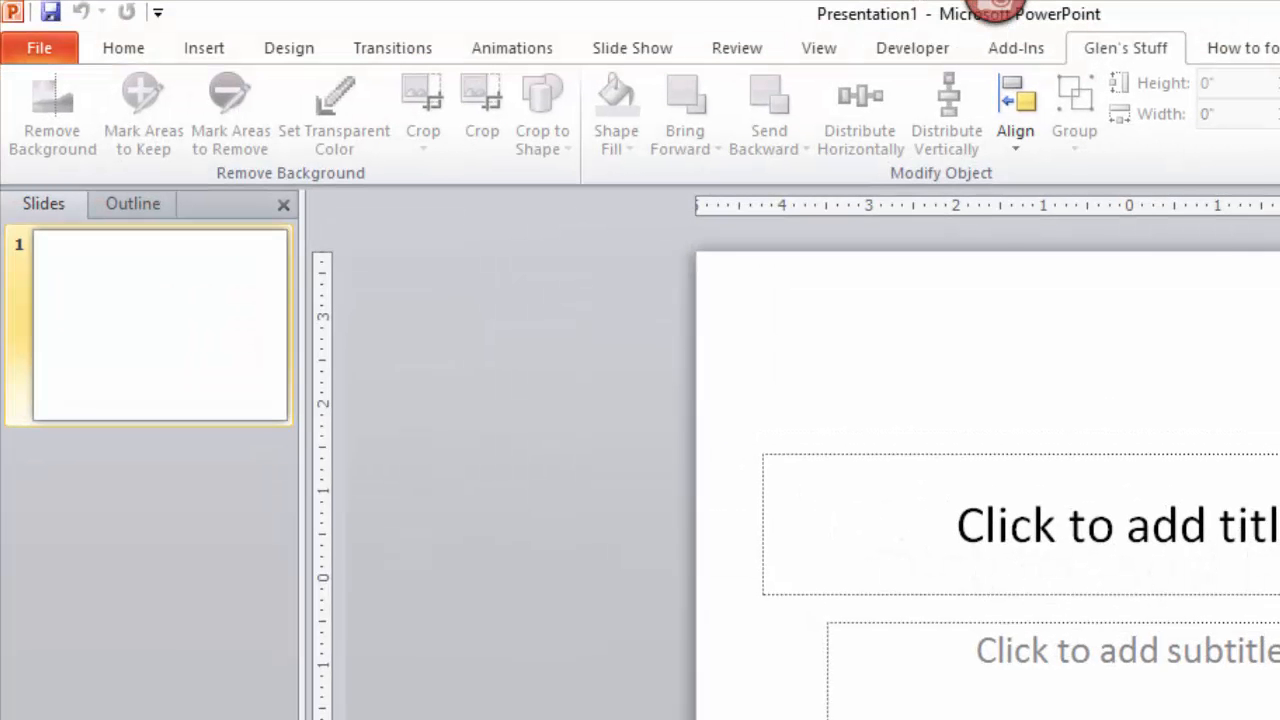
left_click(1270, 52)
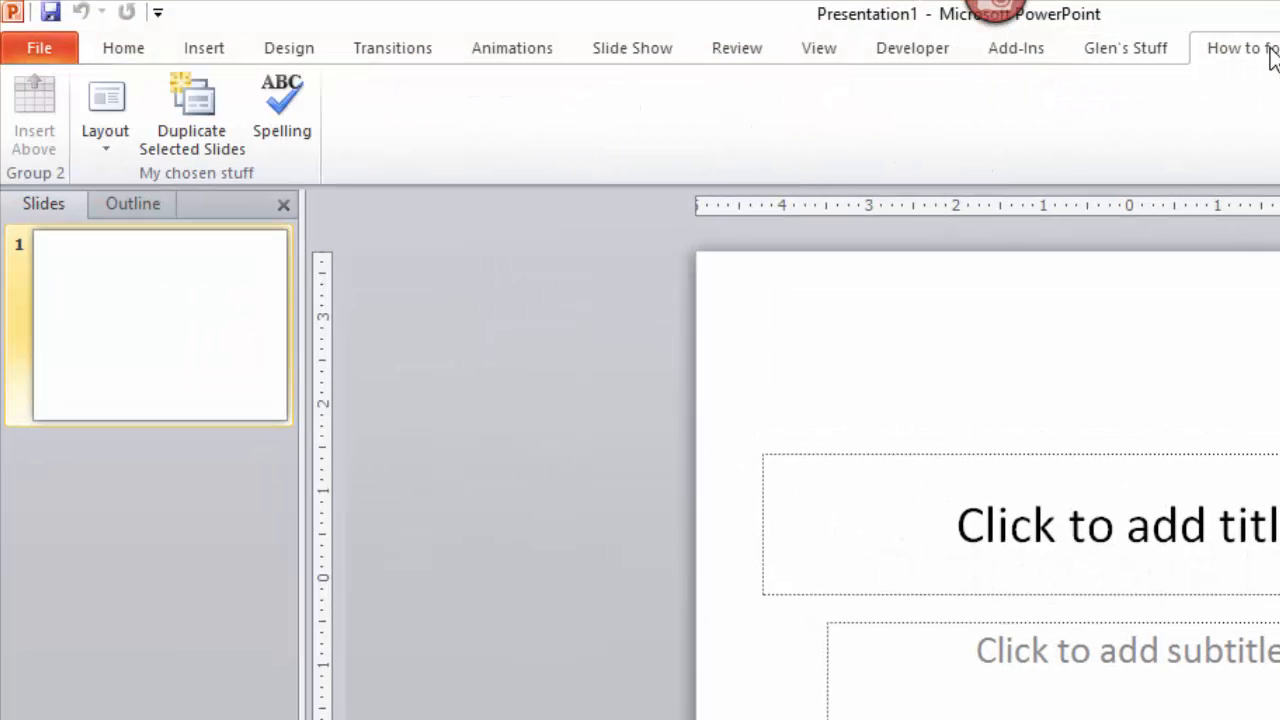